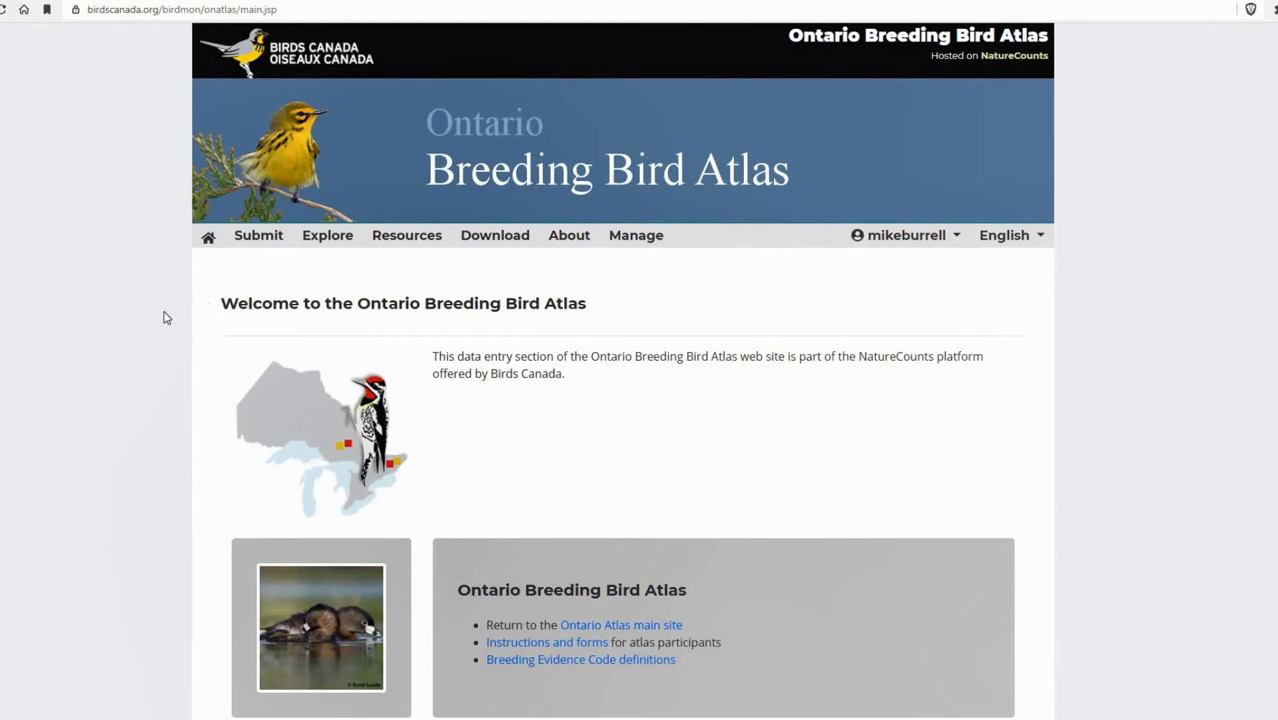
# - Open the atlas data submission form and choose square 17TQK11: PTBO north and yard from the personal list
pyautogui.click(252, 252)
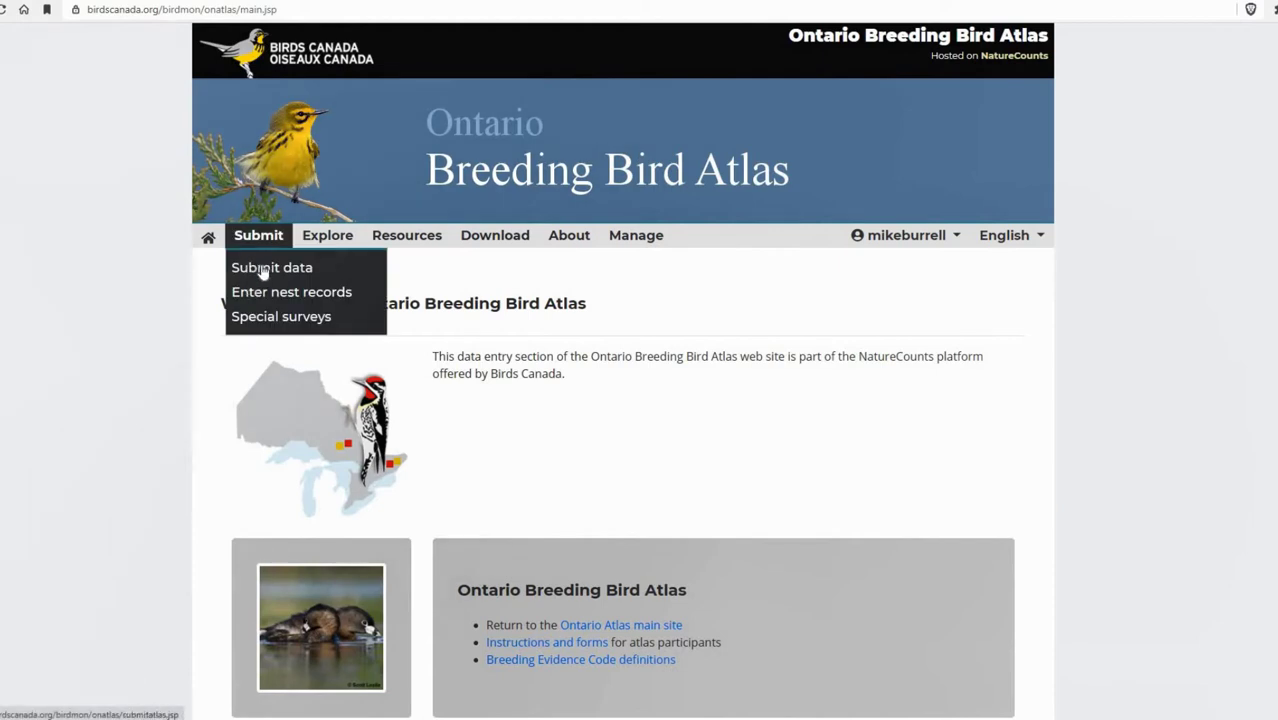
pyautogui.click(262, 269)
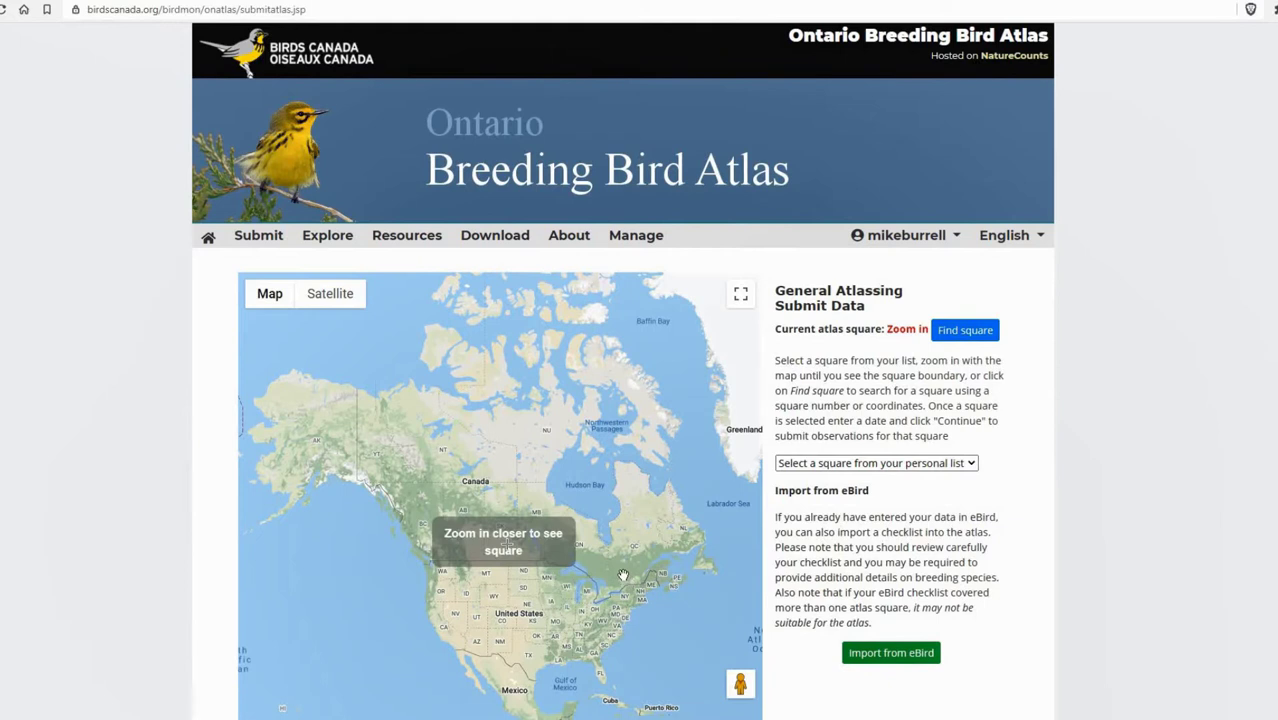
pyautogui.moveTo(620, 570); pyautogui.dragTo(608, 531)
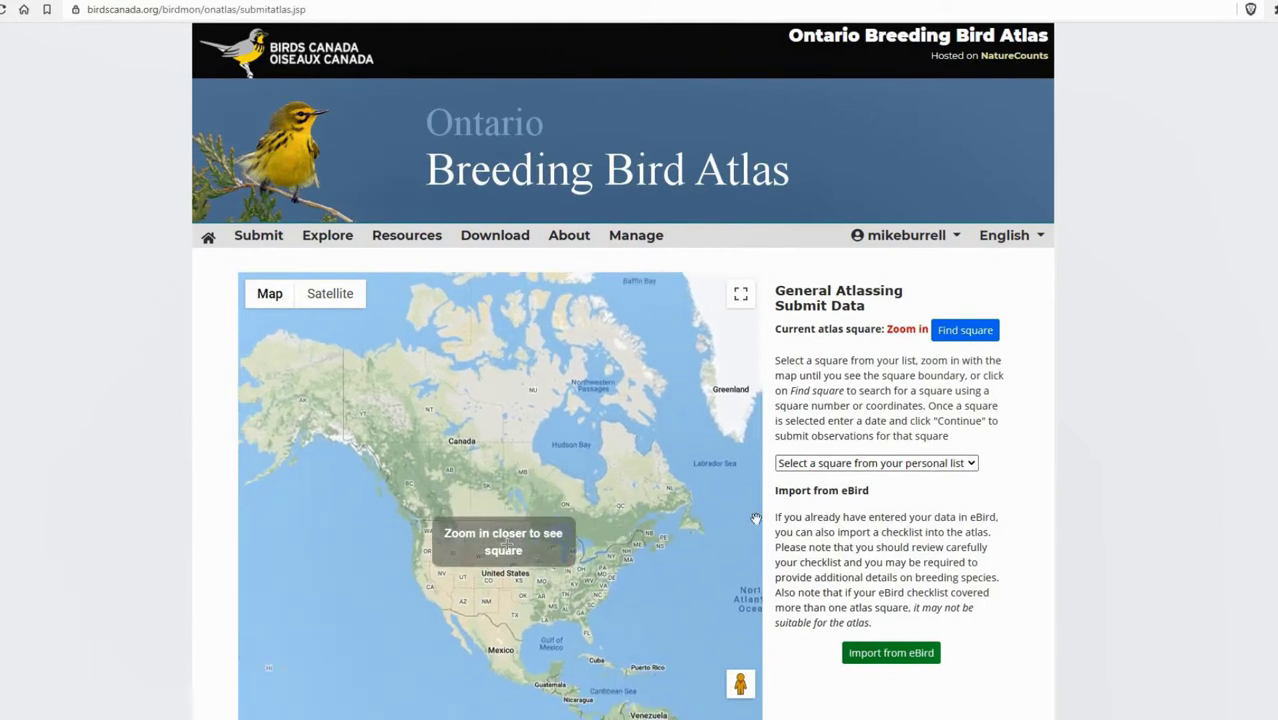
pyautogui.click(824, 466)
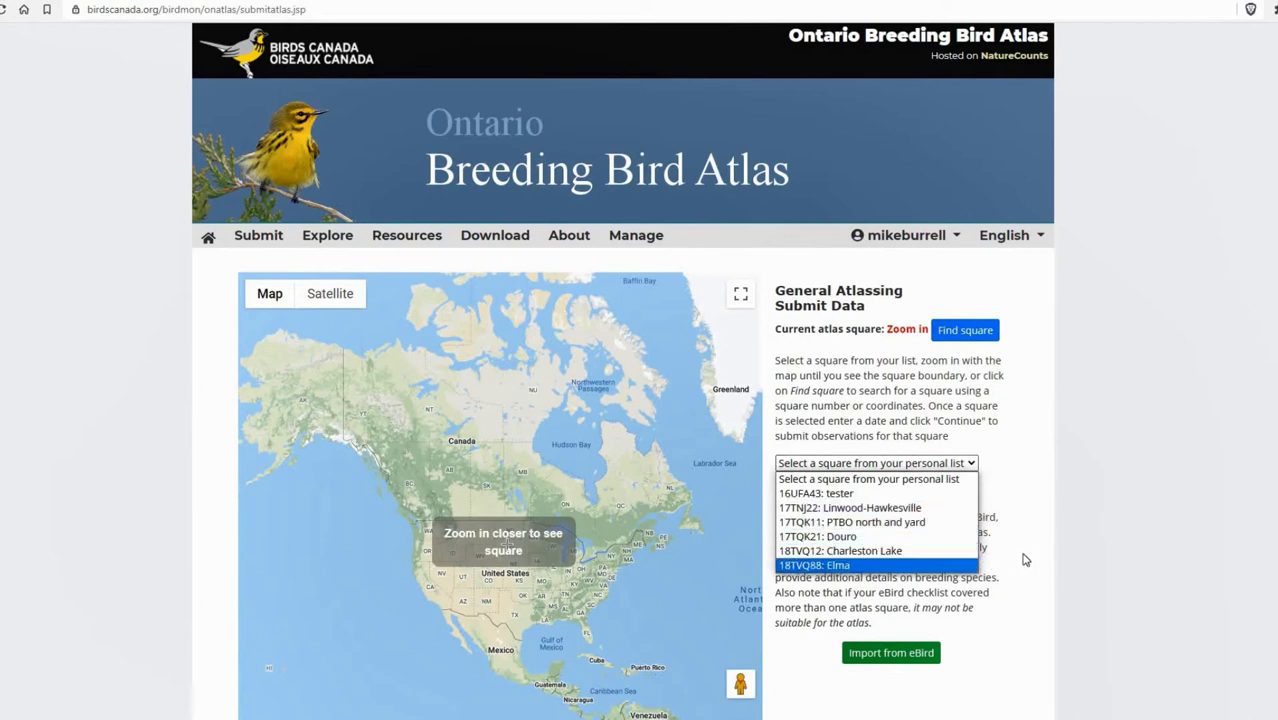
pyautogui.click(868, 522)
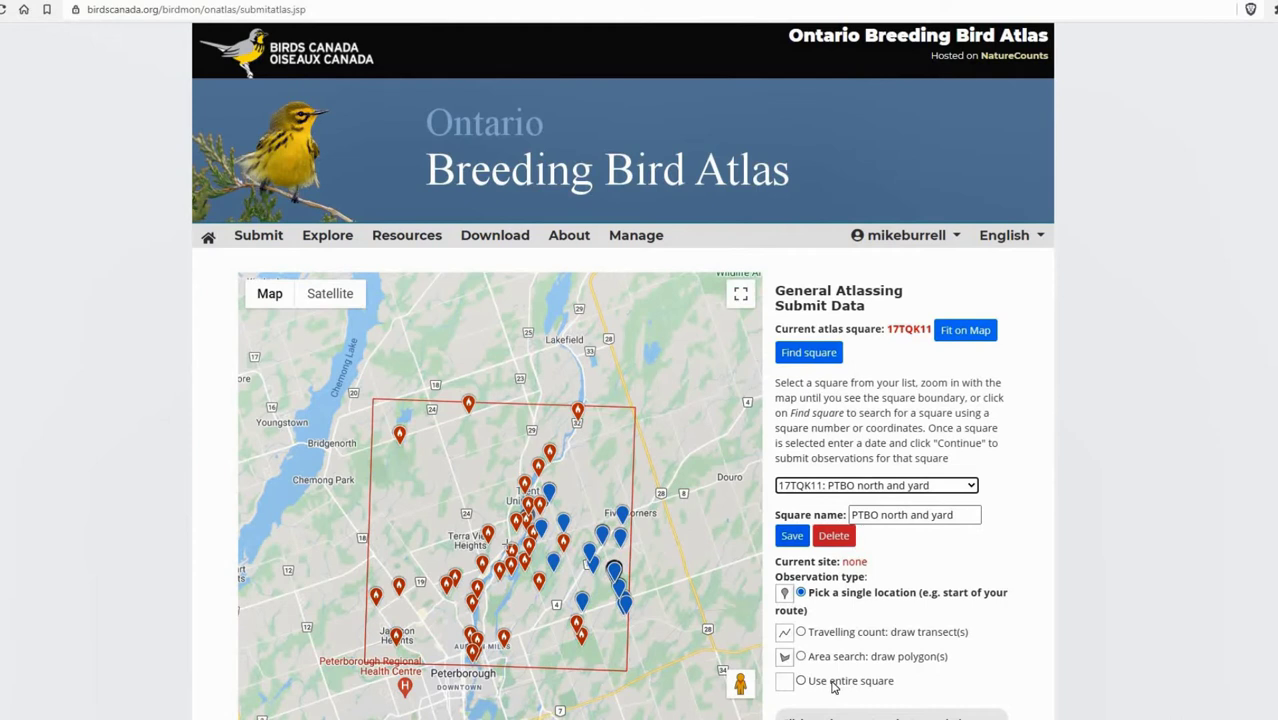
# - Set the observation type to use the entire square and the observation date to 25 May 2021
pyautogui.click(833, 686)
pyautogui.scroll(-2, 1053, 439)
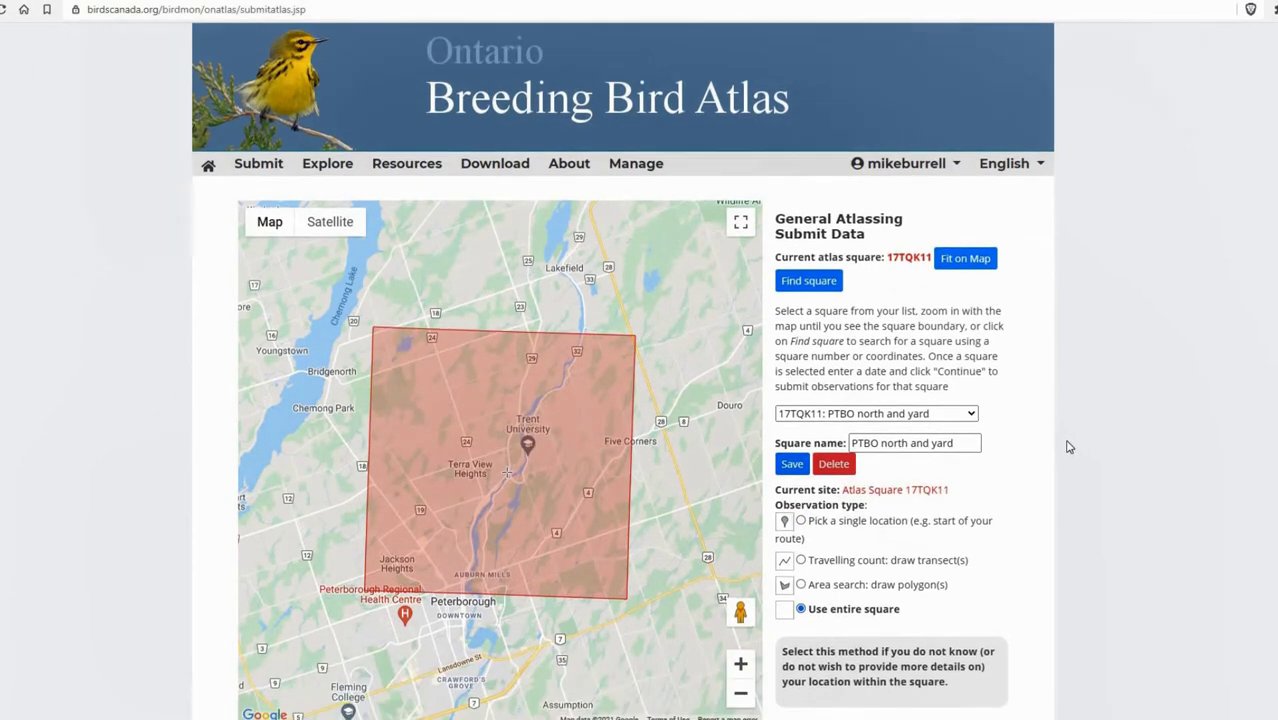
pyautogui.scroll(-2, 1051, 442)
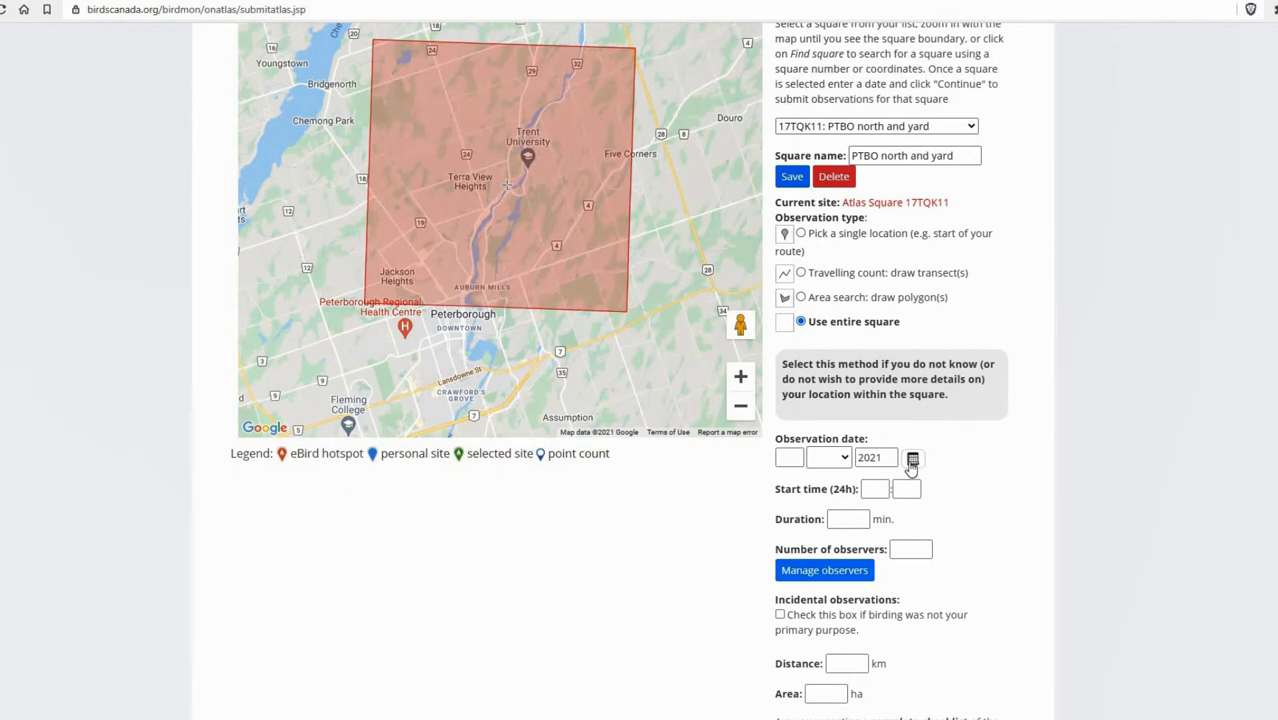
pyautogui.click(912, 460)
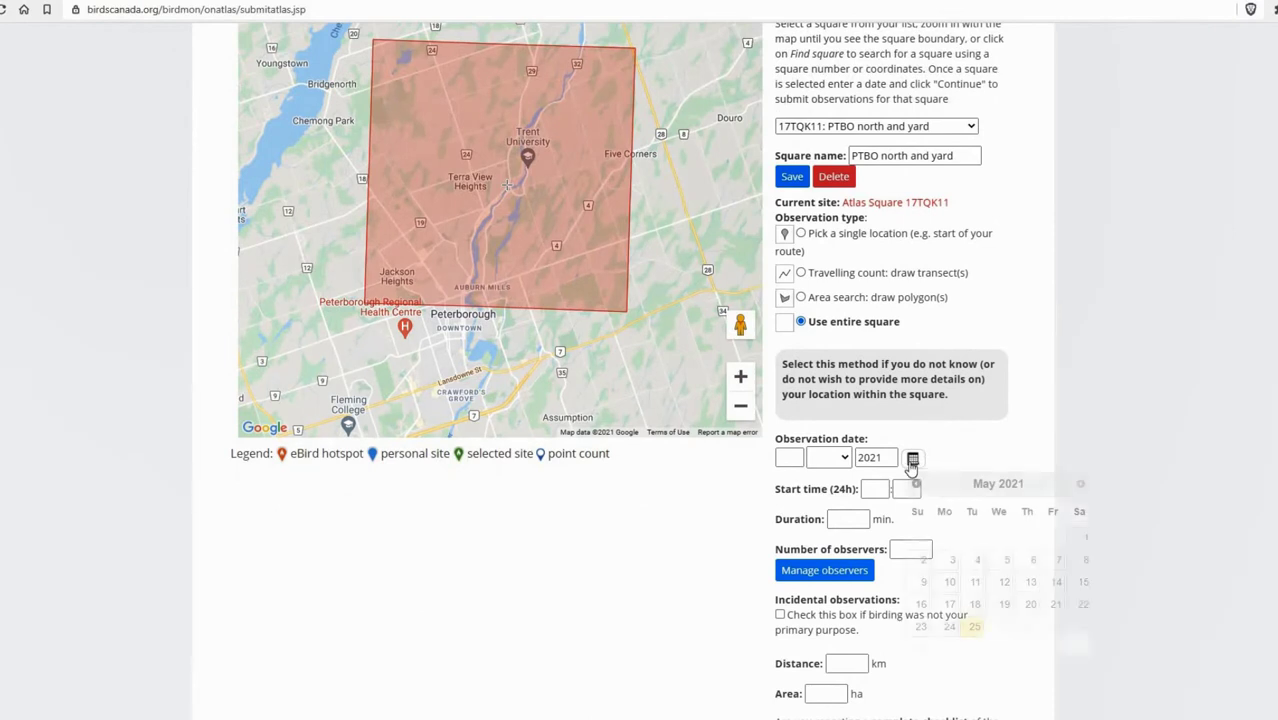
pyautogui.click(973, 627)
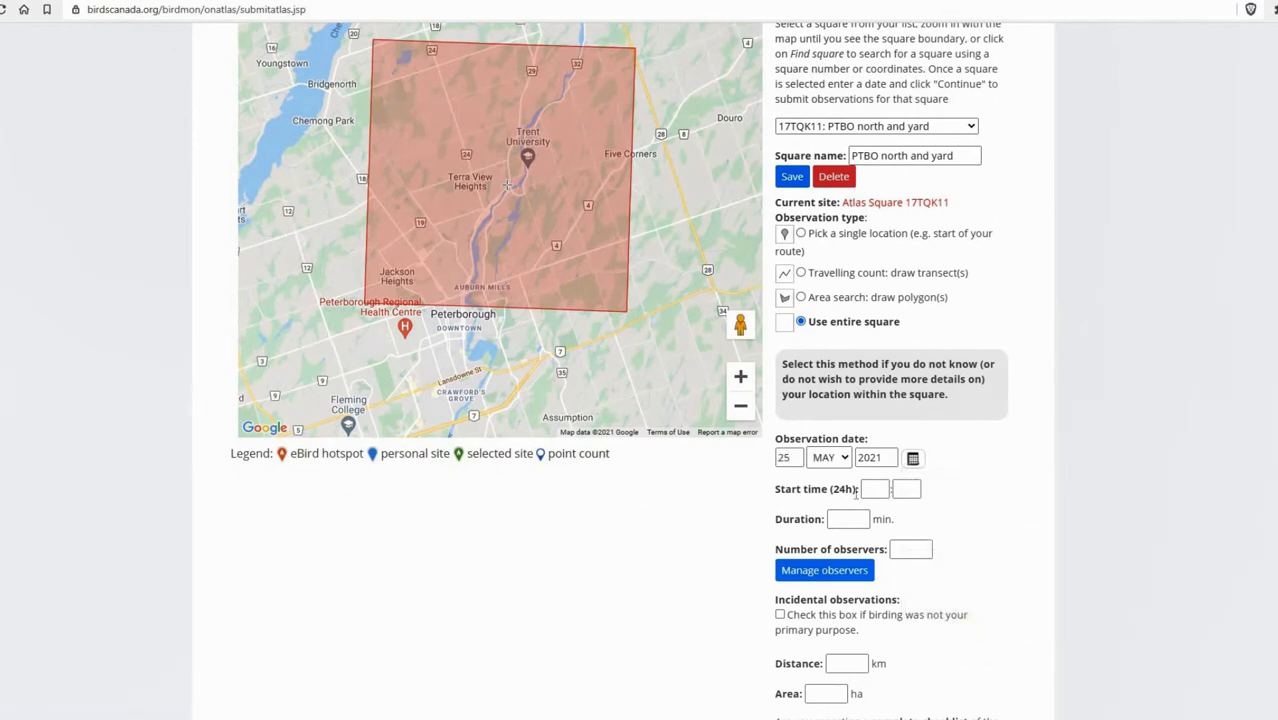
# - Enter a start time of 5:0, a duration of 90 minutes and 1 observer for the survey
pyautogui.click(869, 489)
pyautogui.write('5')
pyautogui.press('Tab')
pyautogui.write('0')
pyautogui.click(845, 521)
pyautogui.write('90')
pyautogui.click(922, 549)
pyautogui.write('1')
# - Answer Yes to reporting a complete checklist and to completing atlas point counts, and continue to the point count locations
pyautogui.scroll(-1, 952, 556)
pyautogui.scroll(-1, 952, 556)
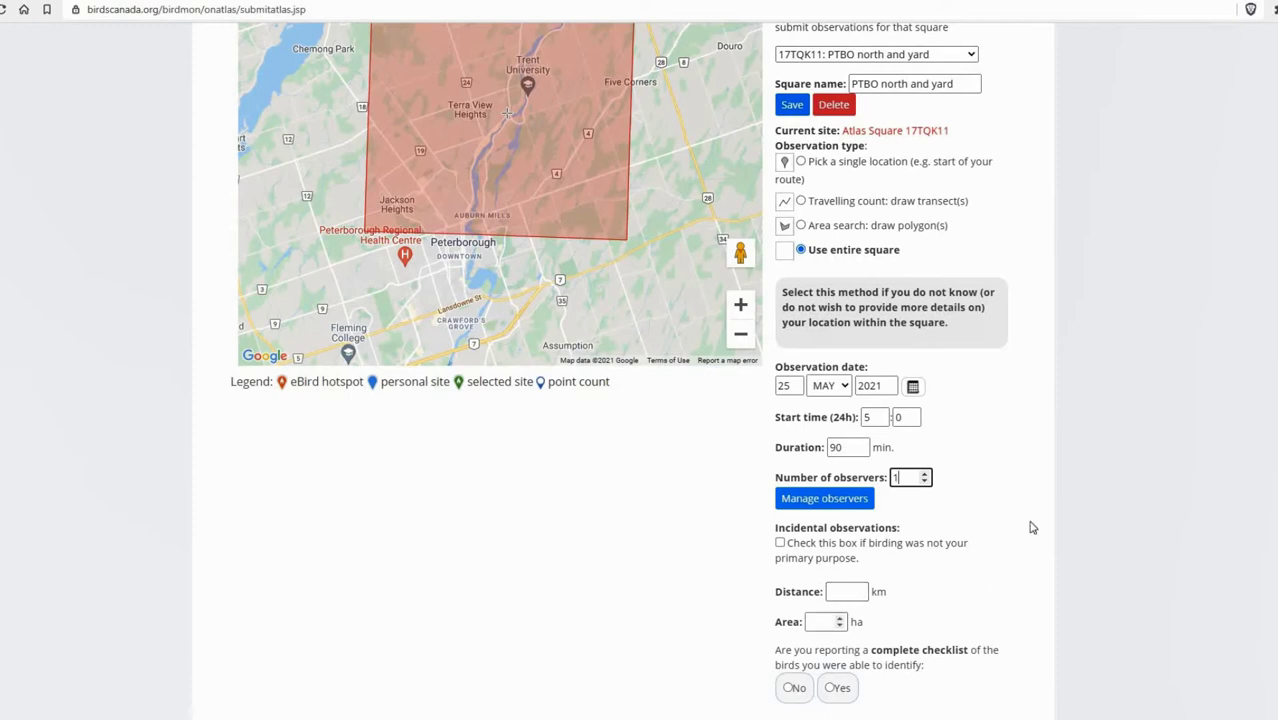
pyautogui.scroll(-2, 950, 500)
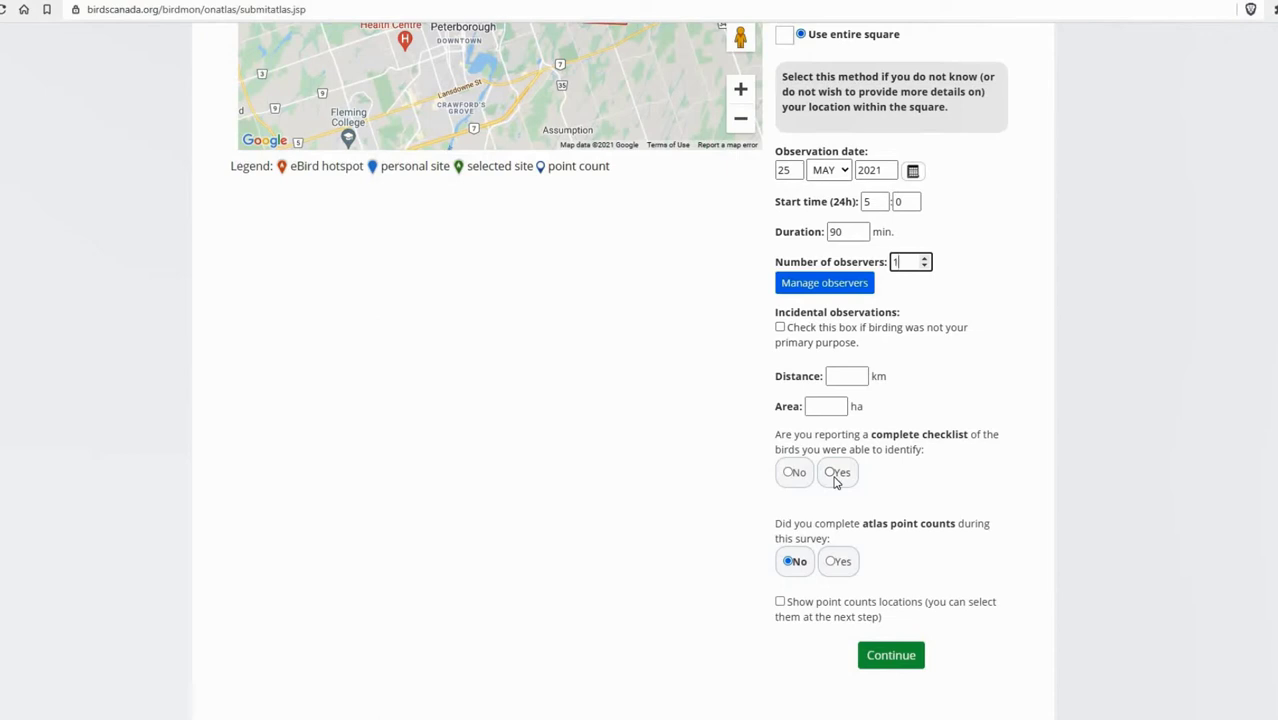
pyautogui.click(838, 476)
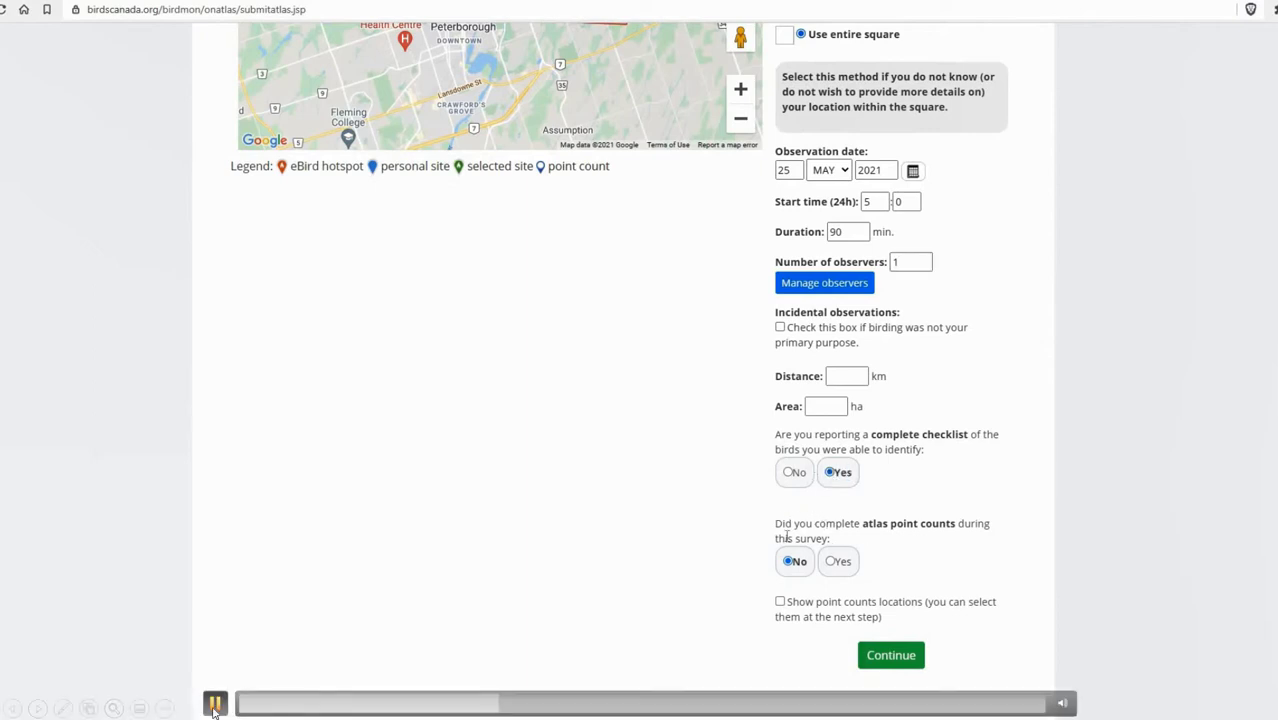
pyautogui.click(836, 563)
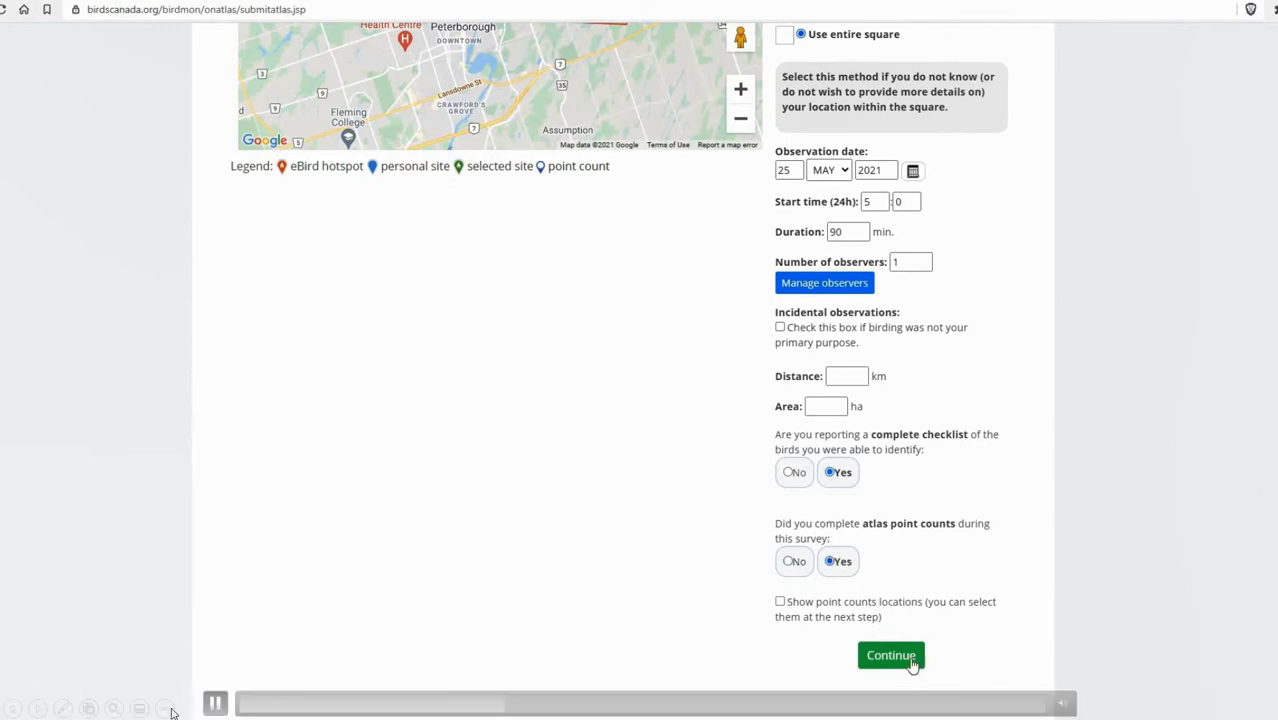
pyautogui.click(216, 703)
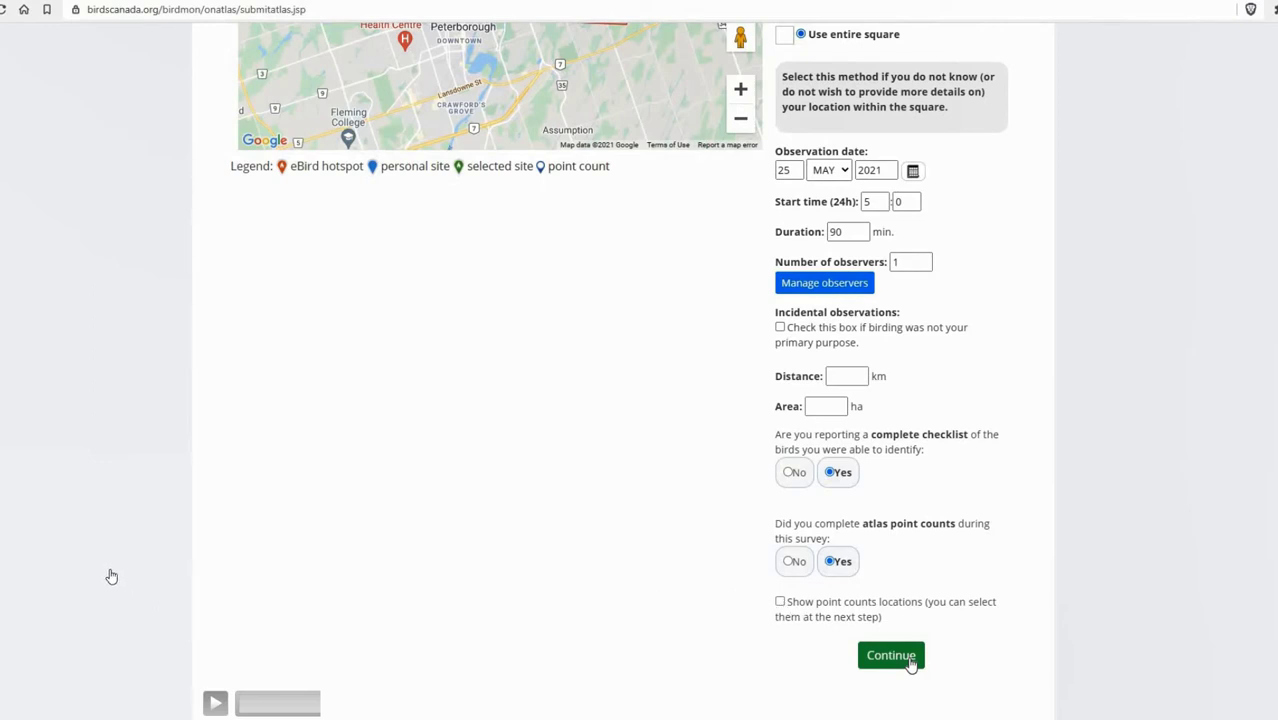
pyautogui.click(209, 694)
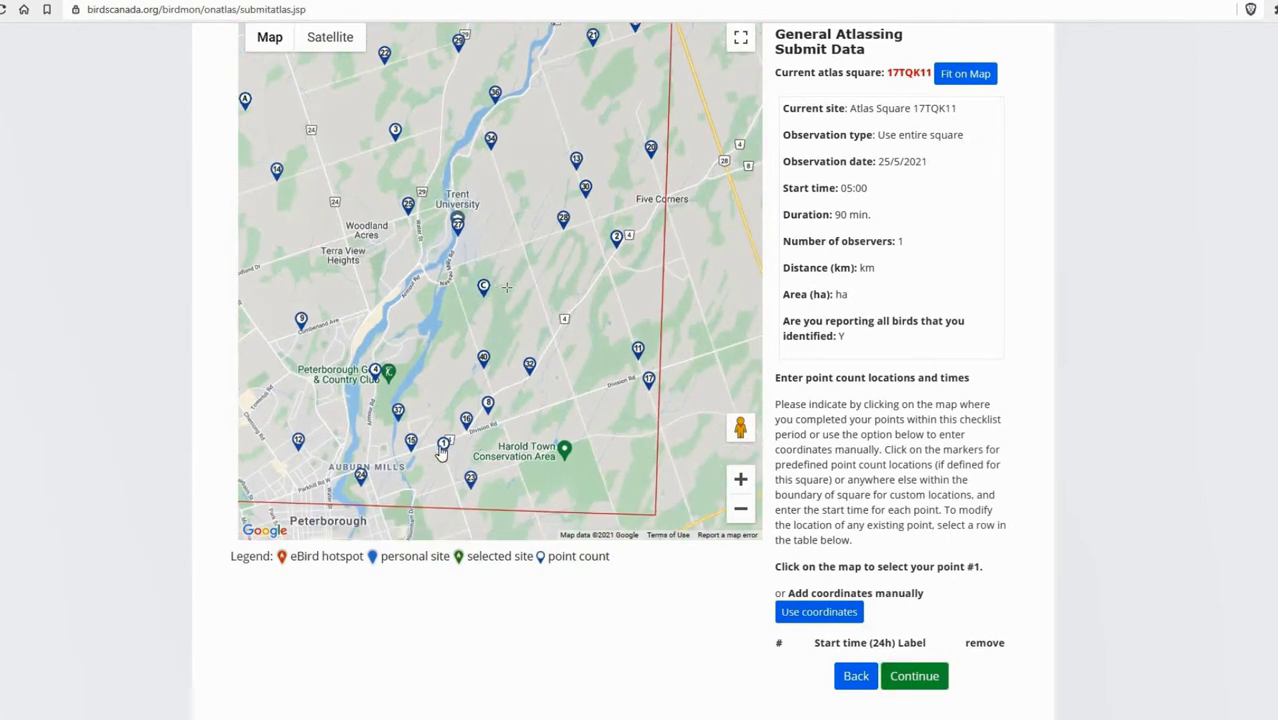
# - Add the predefined point count locations 1, 8, 2 and C from the map to the checklist
pyautogui.click(444, 444)
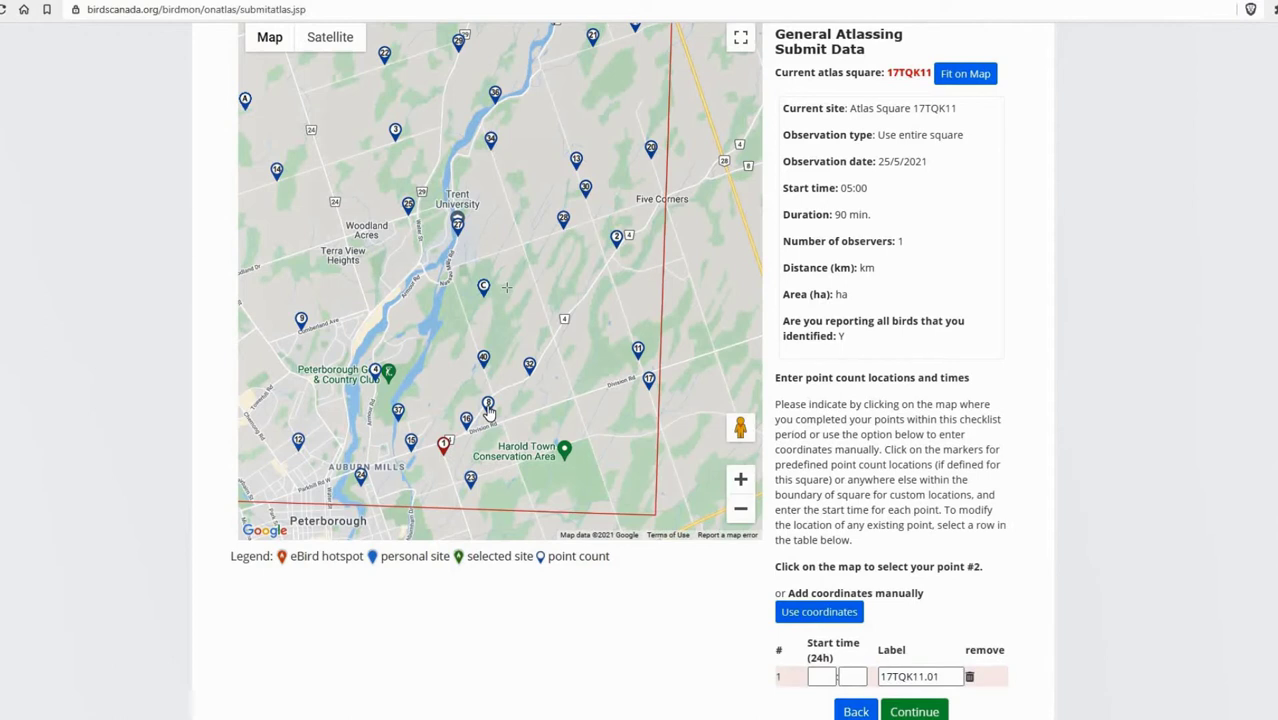
pyautogui.click(488, 405)
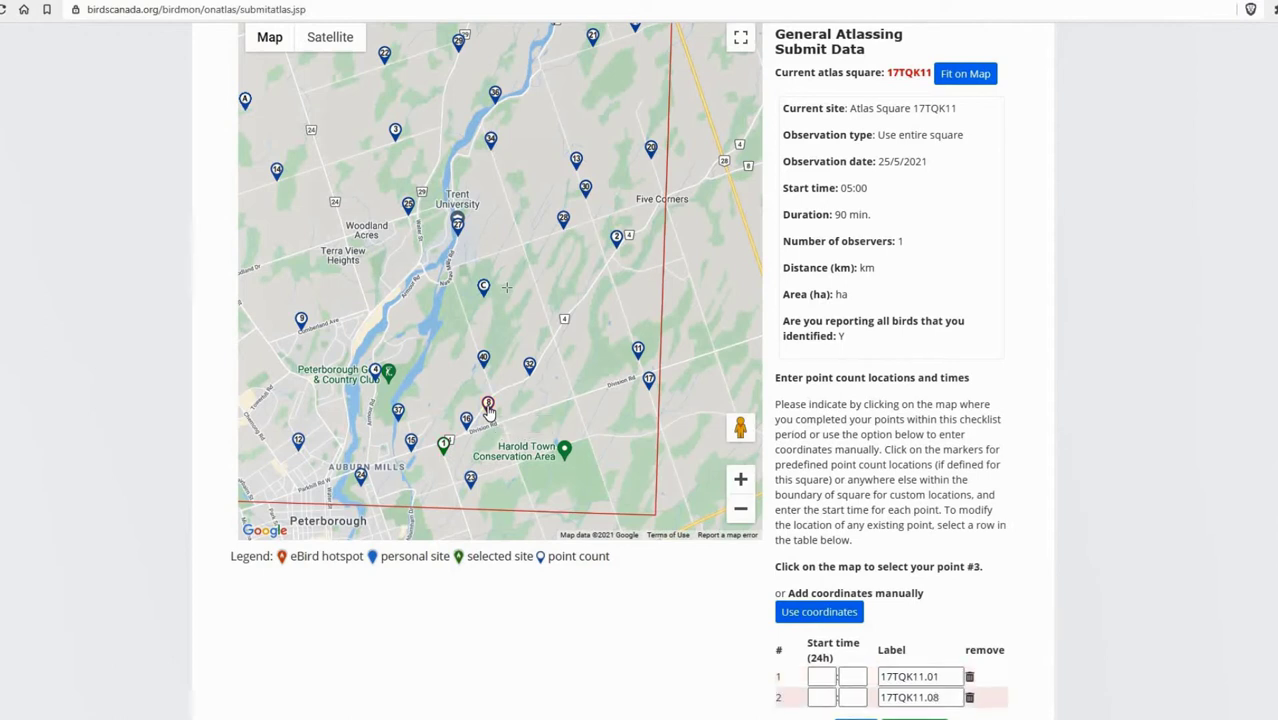
pyautogui.click(616, 246)
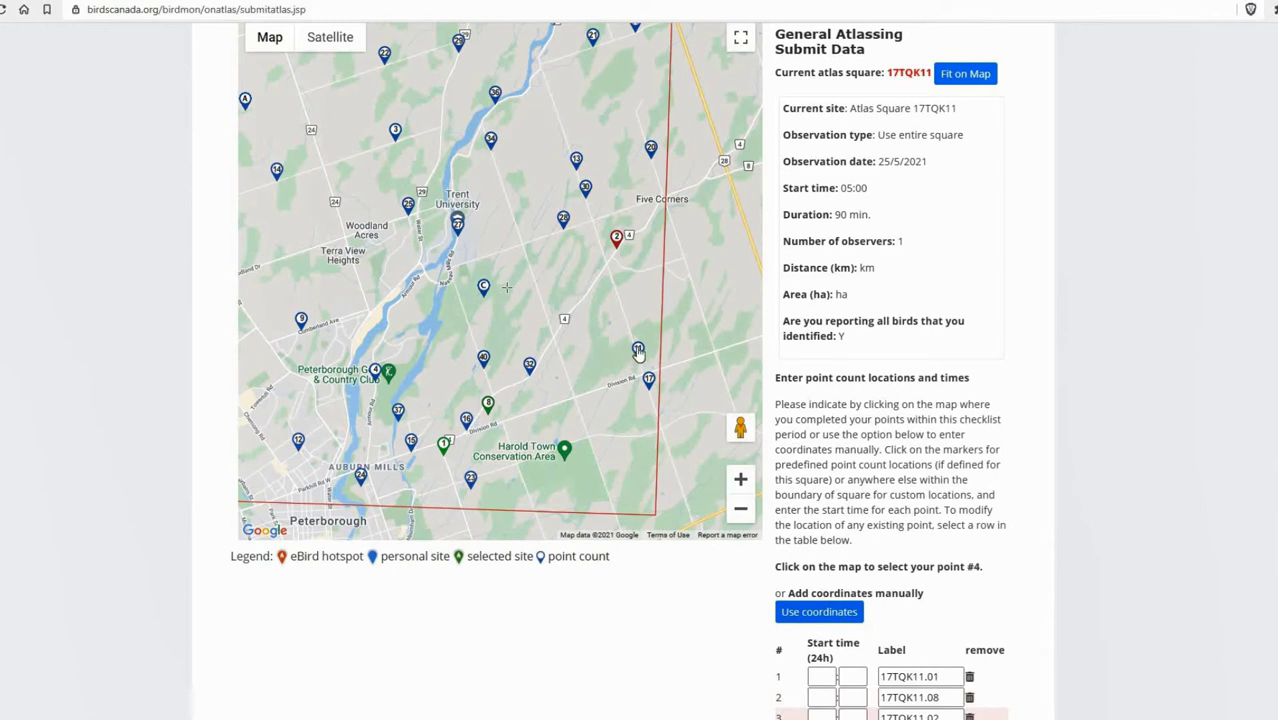
pyautogui.click(484, 289)
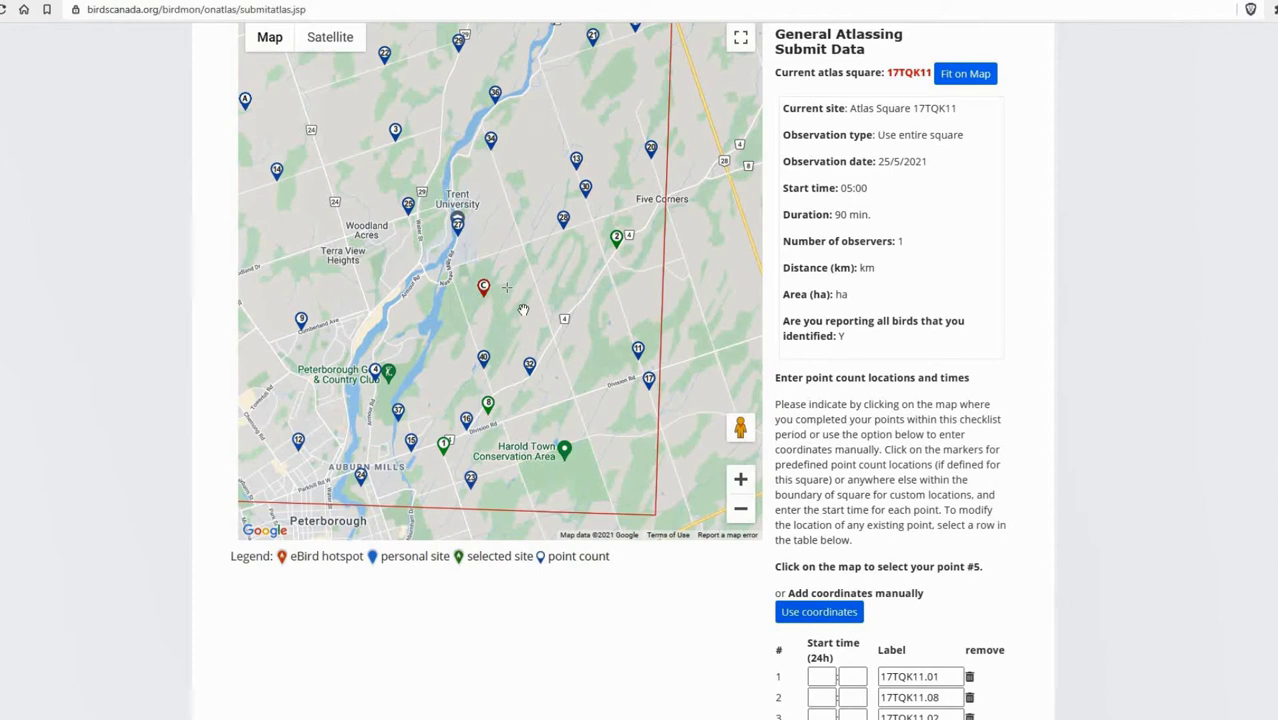
# - Show satellite imagery and add a custom fifth point count location in the brown woodland above the farm field
pyautogui.click(319, 44)
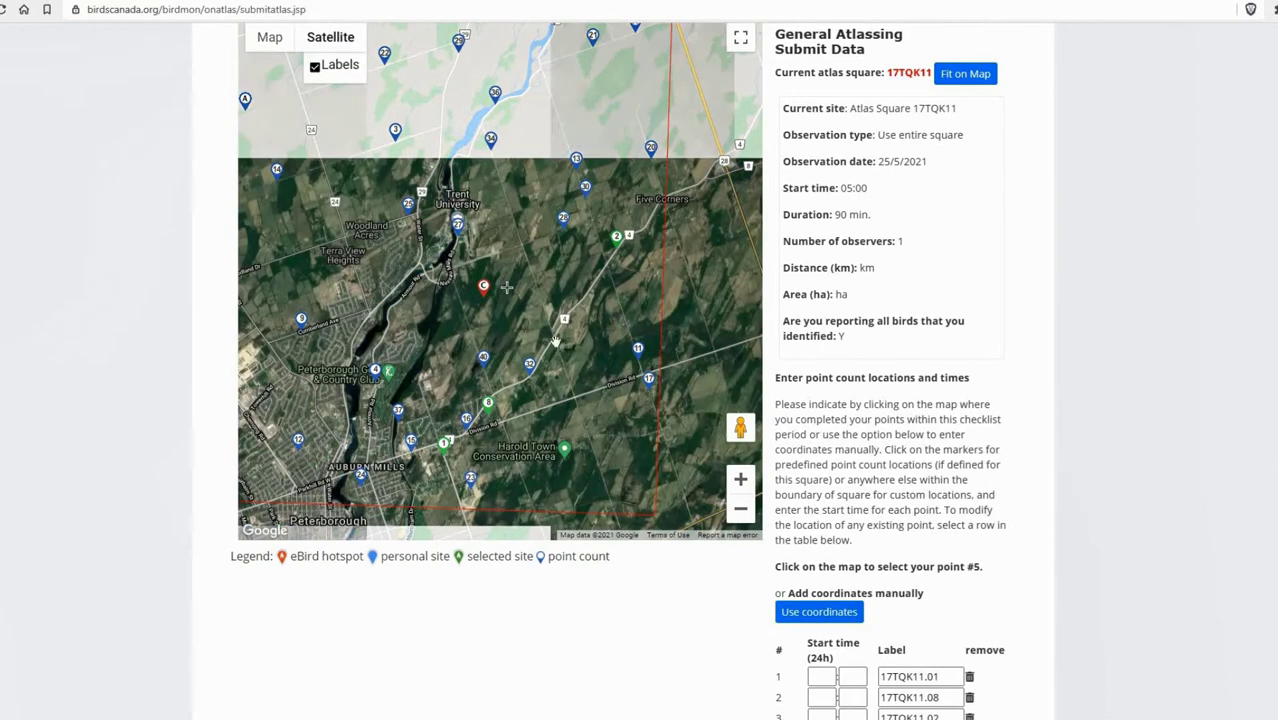
pyautogui.scroll(3, 586, 347)
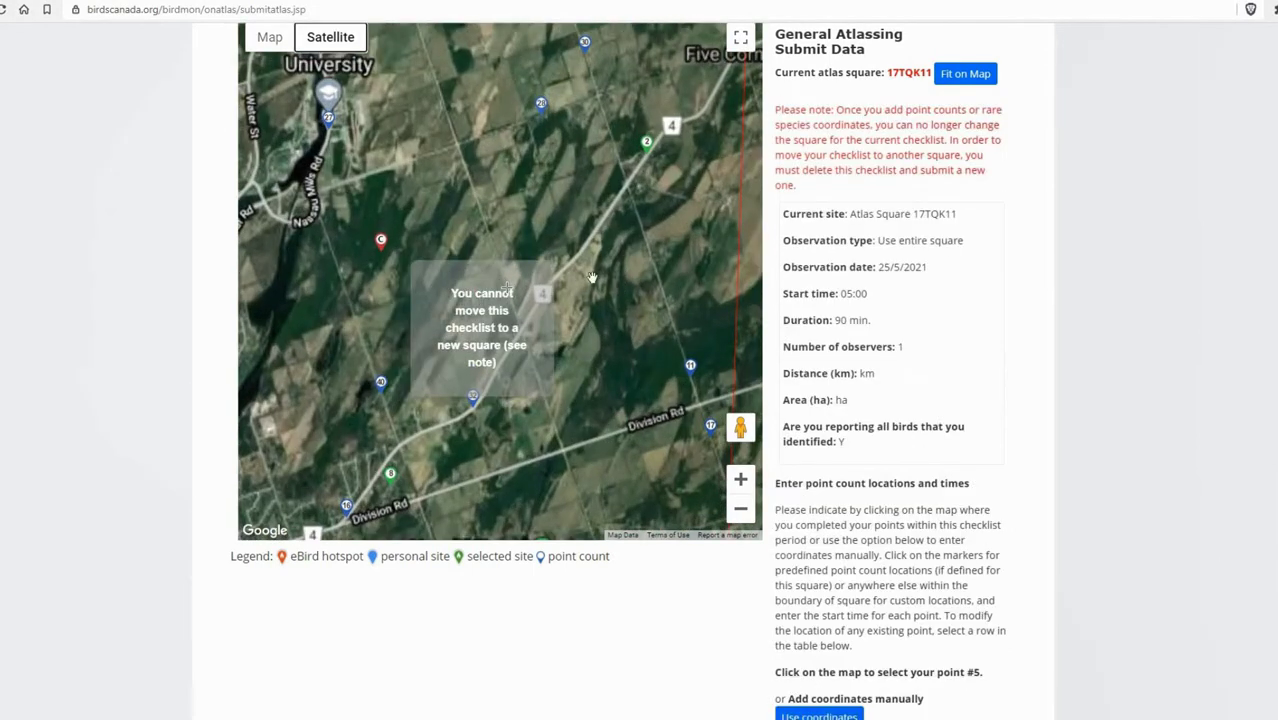
pyautogui.scroll(-2, 499, 211)
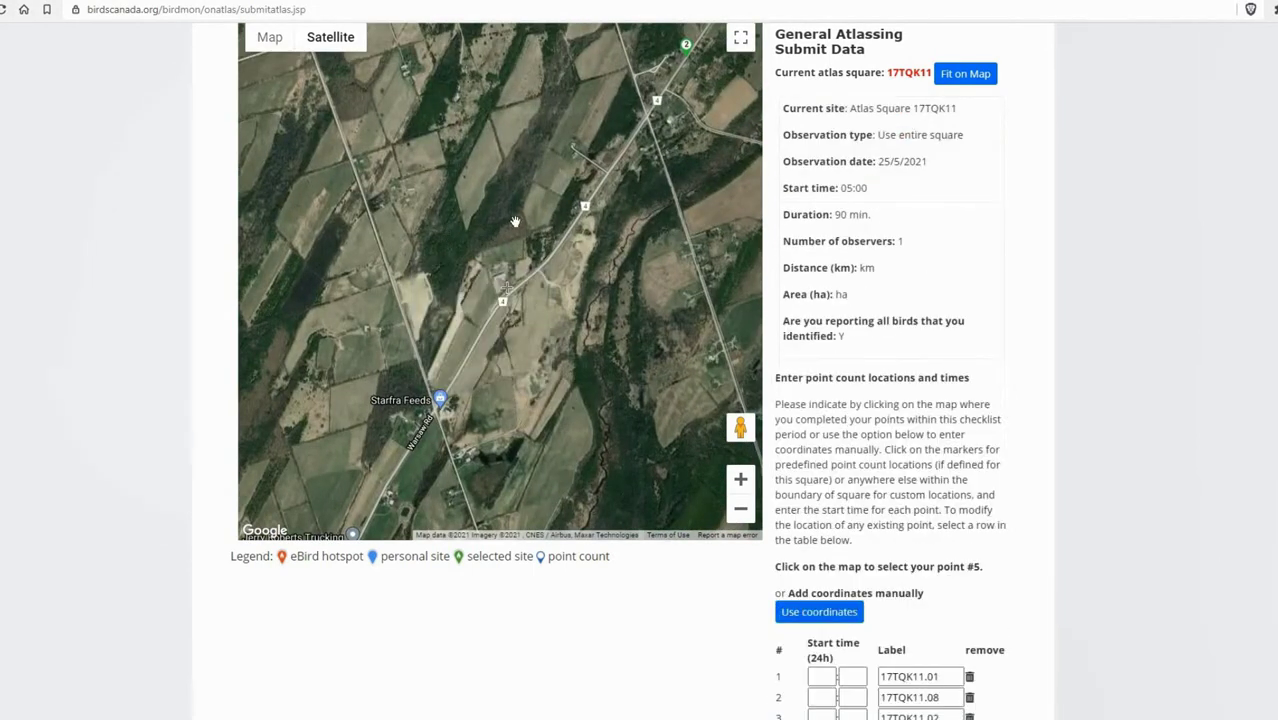
pyautogui.scroll(3, 568, 217)
pyautogui.scroll(3, 530, 210)
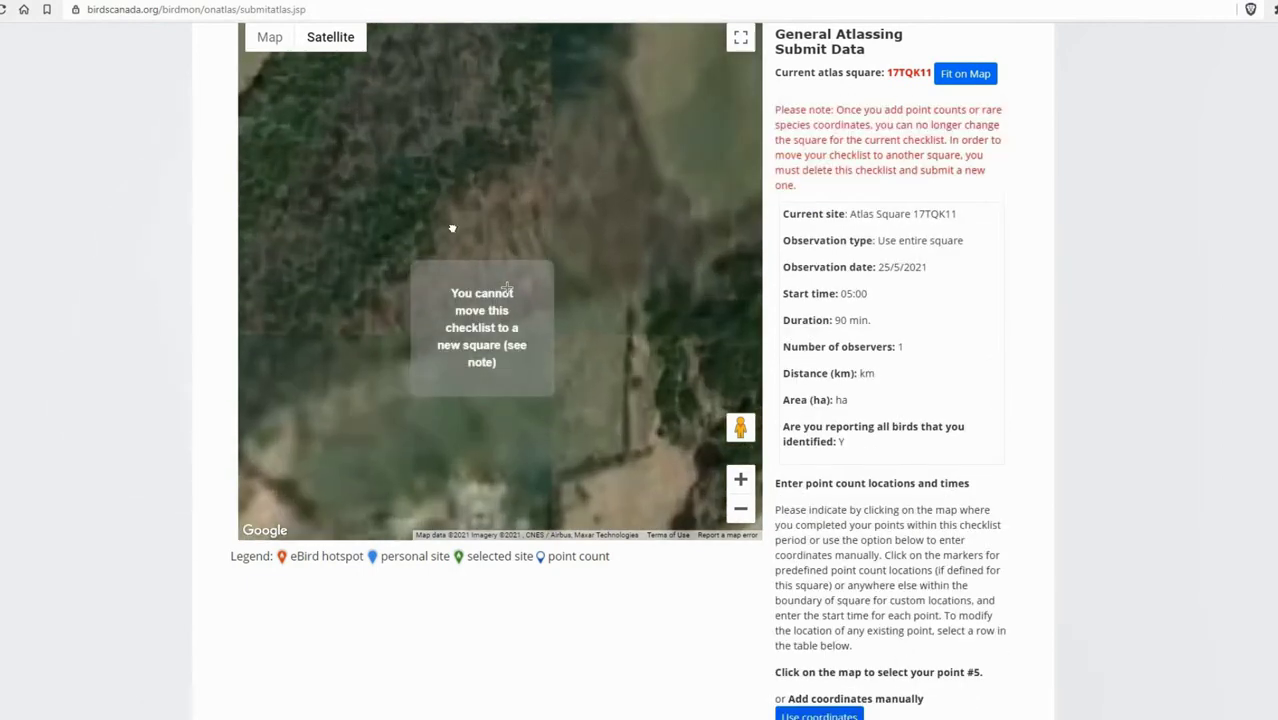
pyautogui.scroll(-2, 451, 229)
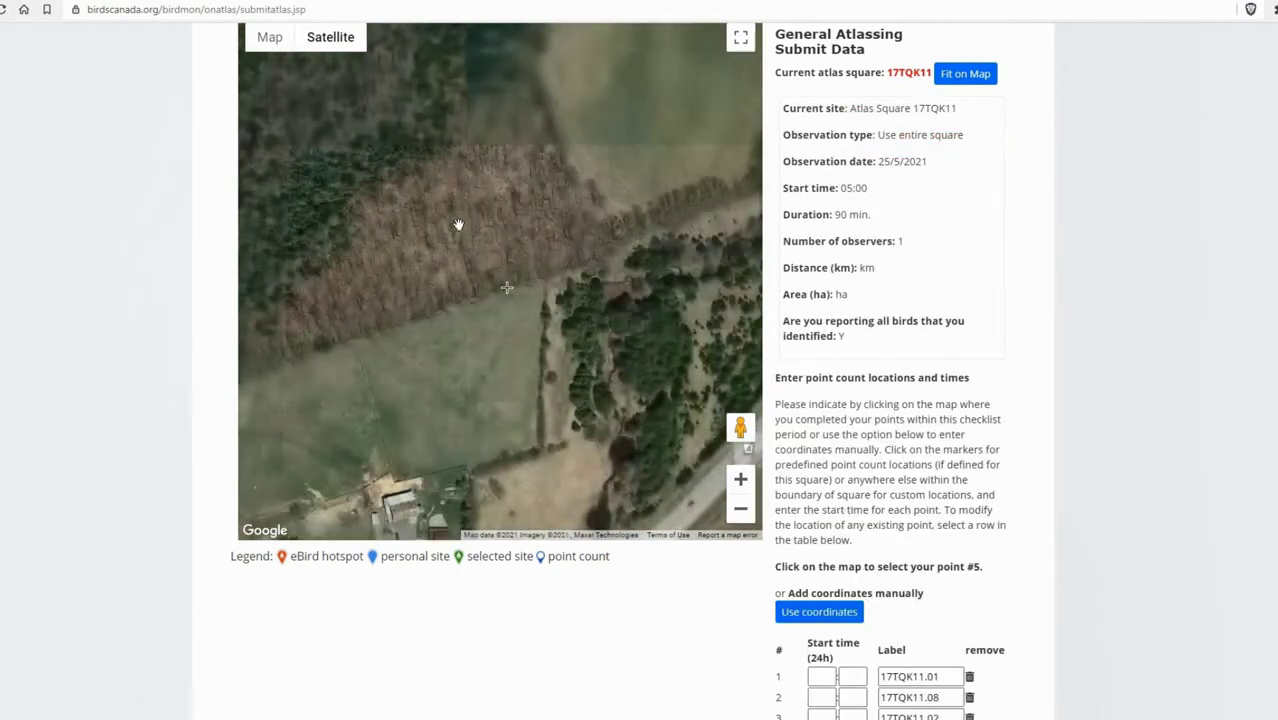
pyautogui.click(458, 220)
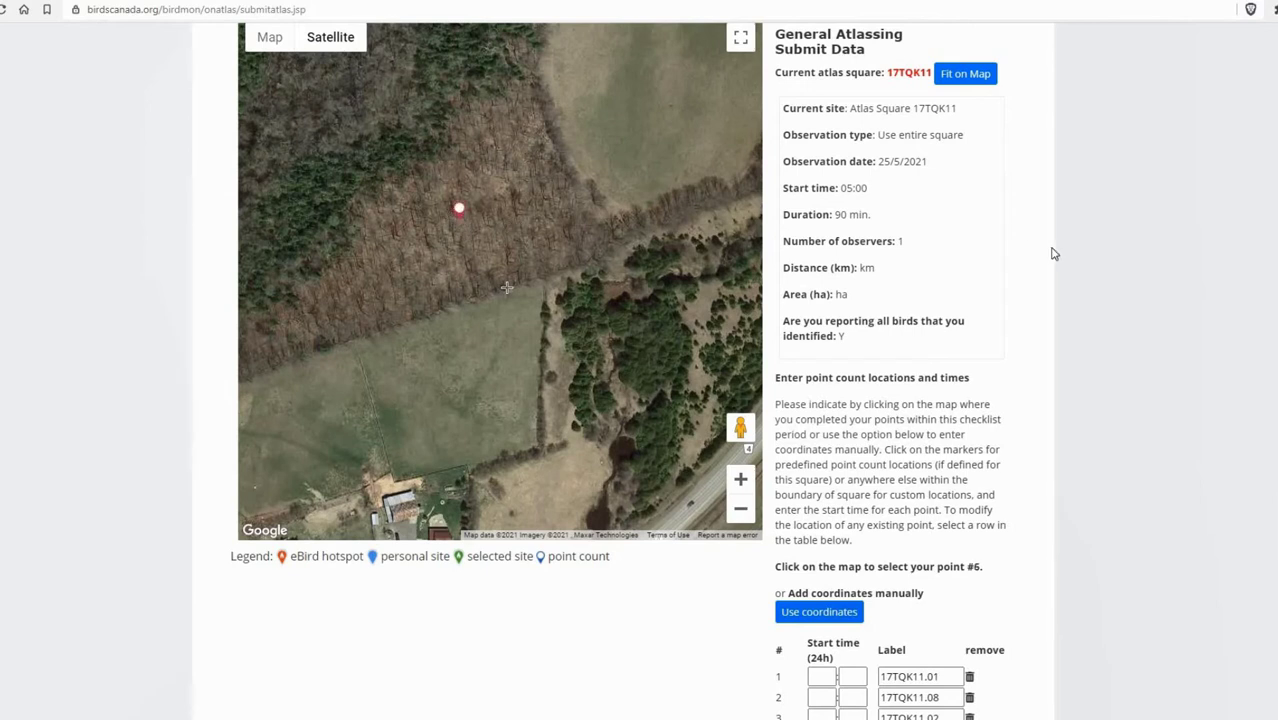
# - Label the new custom point count location 17TQK11.D
pyautogui.scroll(-2, 997, 272)
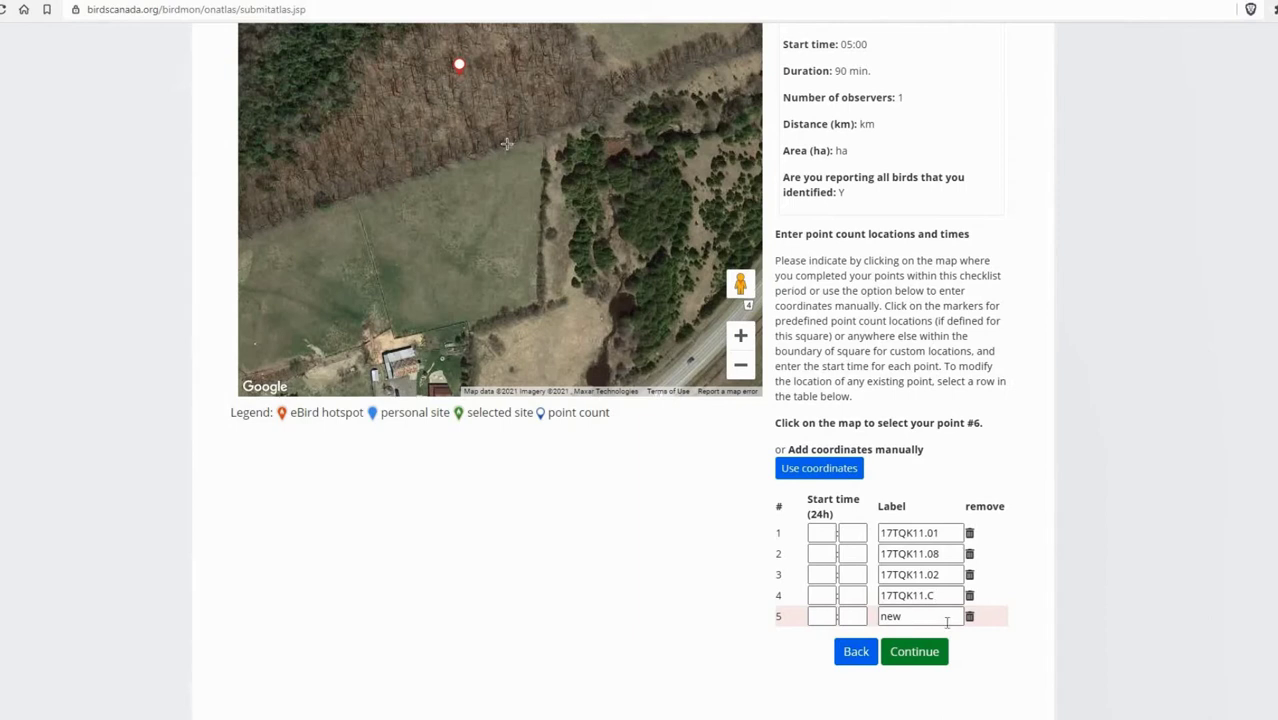
pyautogui.click(930, 614)
pyautogui.moveTo(897, 595); pyautogui.dragTo(929, 594)
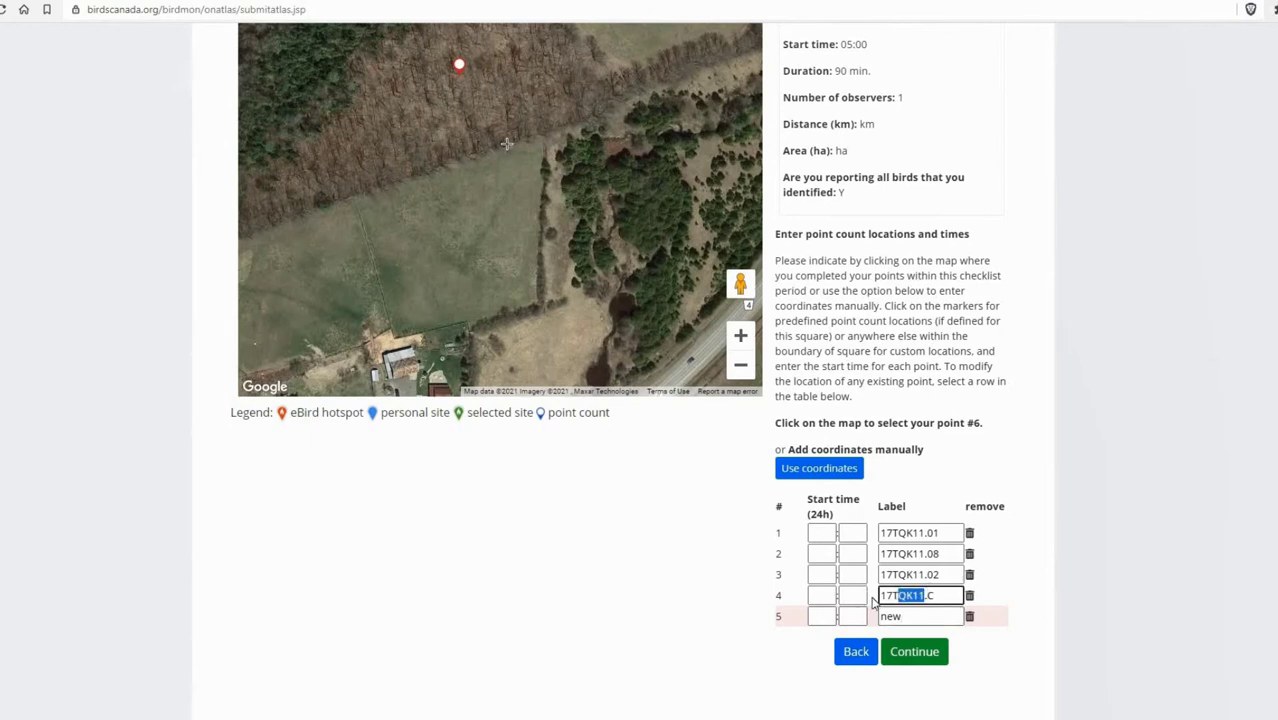
pyautogui.click(903, 616)
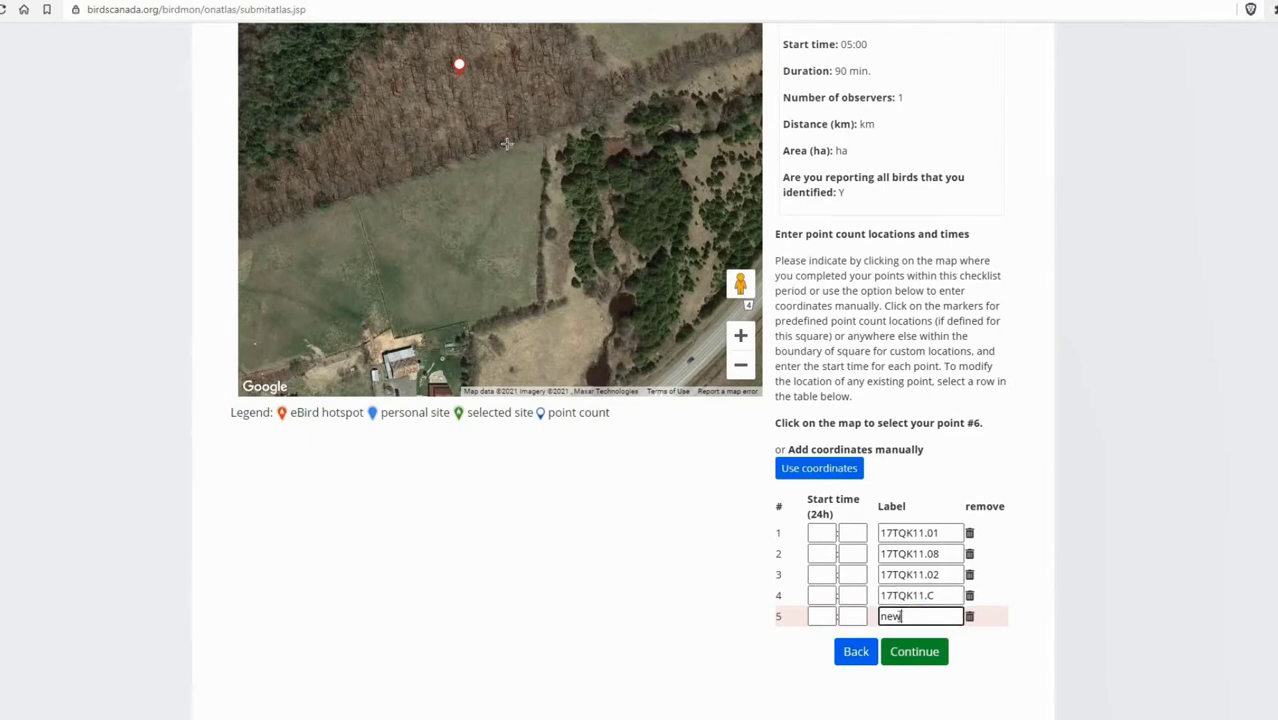
pyautogui.doubleClick(898, 616)
pyautogui.write('17TQK11.D')
# - Set the point count start times to 5:15 for 17TQK11.01 and 5:30 for 17TQK11.08
pyautogui.click(817, 535)
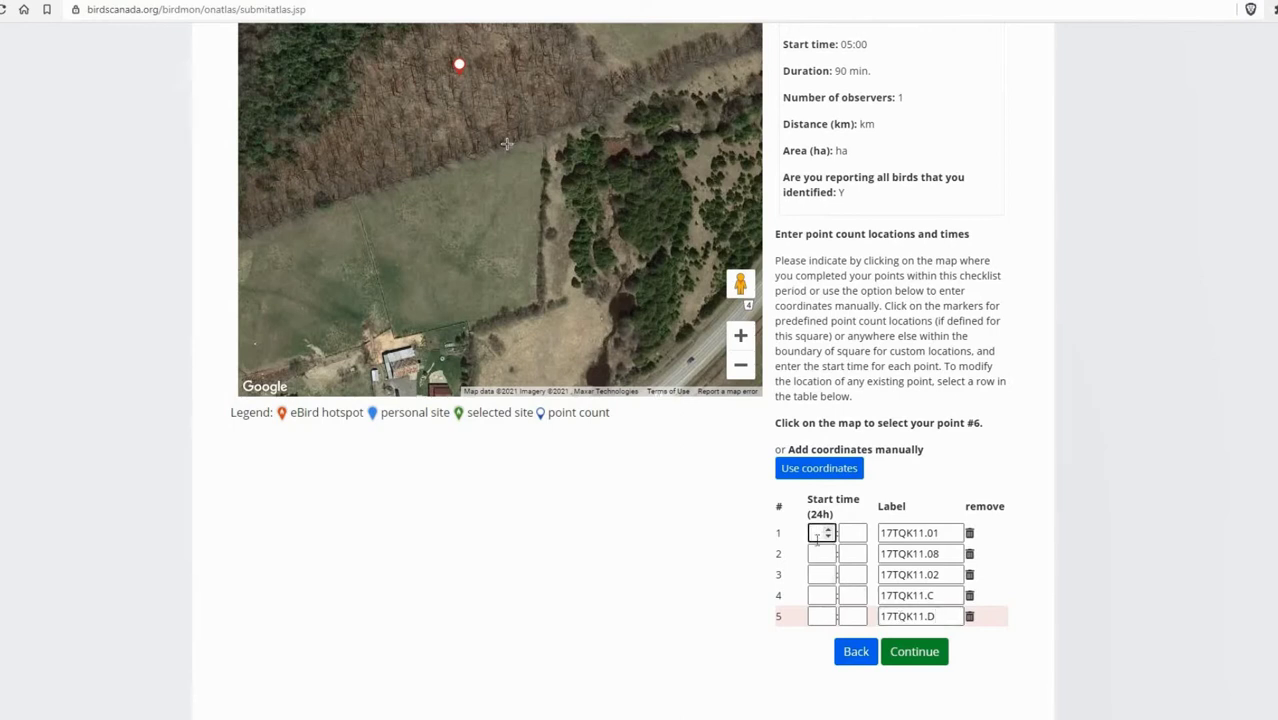
pyautogui.write('5')
pyautogui.press('Tab')
pyautogui.press('Tab')
pyautogui.press('Tab')
pyautogui.write('5')
pyautogui.press('Tab')
pyautogui.write('30')
pyautogui.press('Tab')
pyautogui.press('Tab')
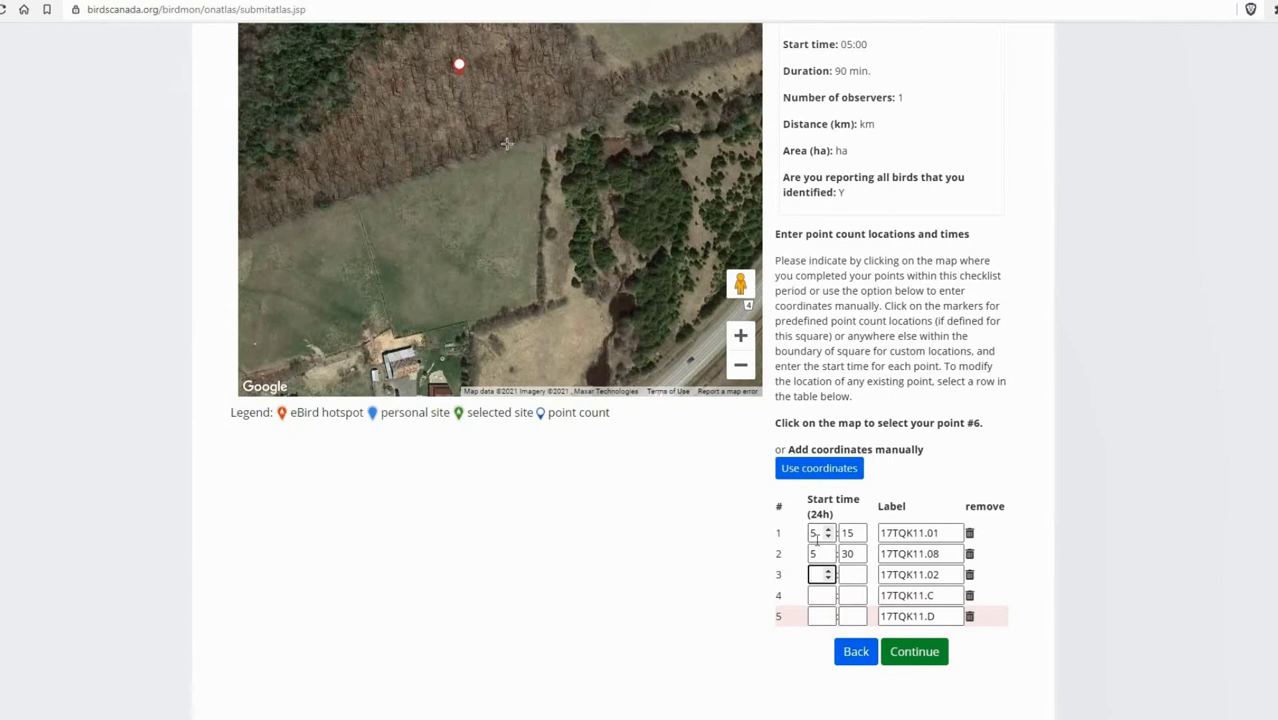
# - Set the point count start times to 5:40 for 17TQK11.02 and 6:00 for 17TQK11.C
pyautogui.write('5')
pyautogui.press('Tab')
pyautogui.write('40')
pyautogui.press('Tab')
pyautogui.press('Tab')
pyautogui.write('6')
pyautogui.press('Tab')
pyautogui.write('00')
pyautogui.press('Tab')
pyautogui.press('Tab')
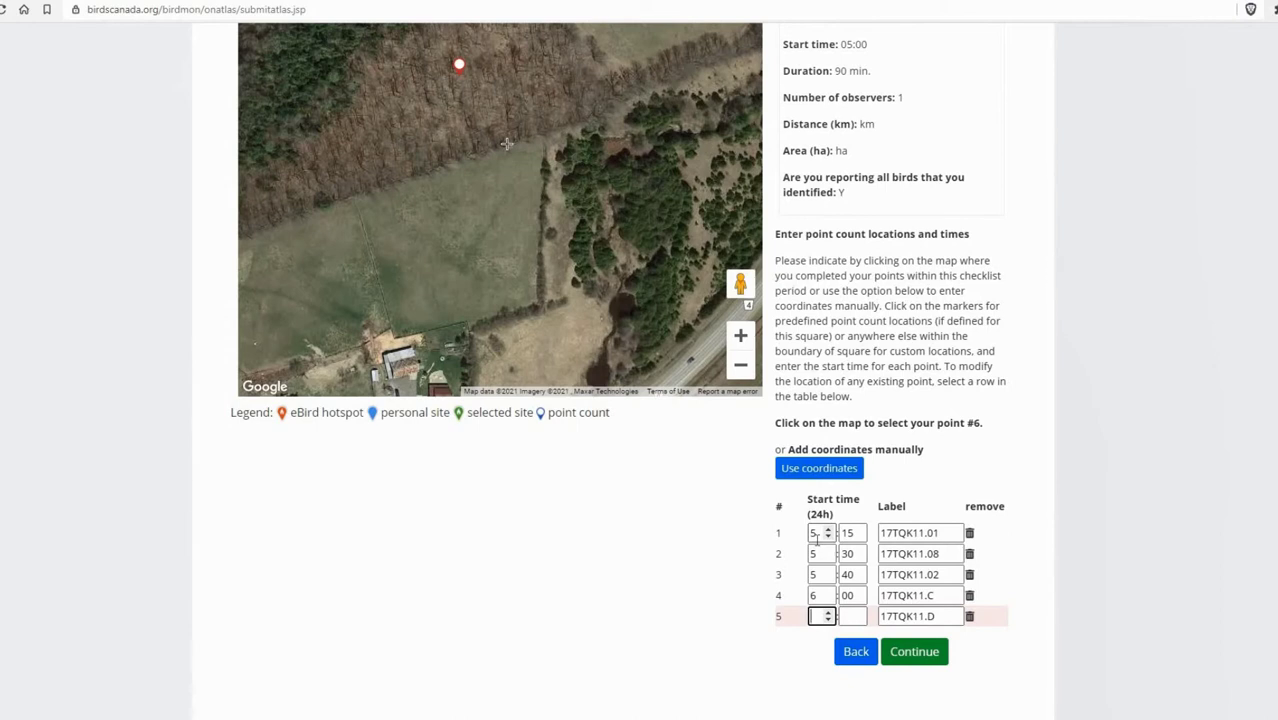
# - Set the start time of 17TQK11.D to 6:20 and continue to the species list with its point count columns
pyautogui.press('Tab')
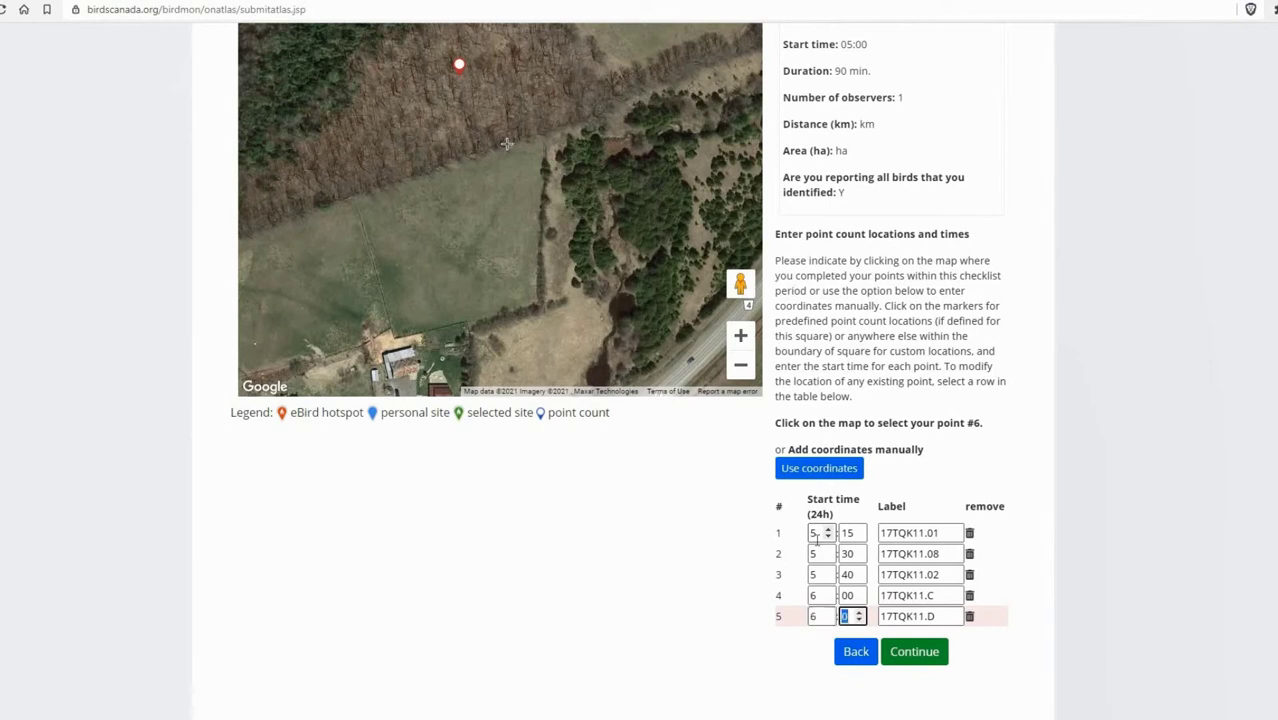
pyautogui.write('20')
pyautogui.click(915, 654)
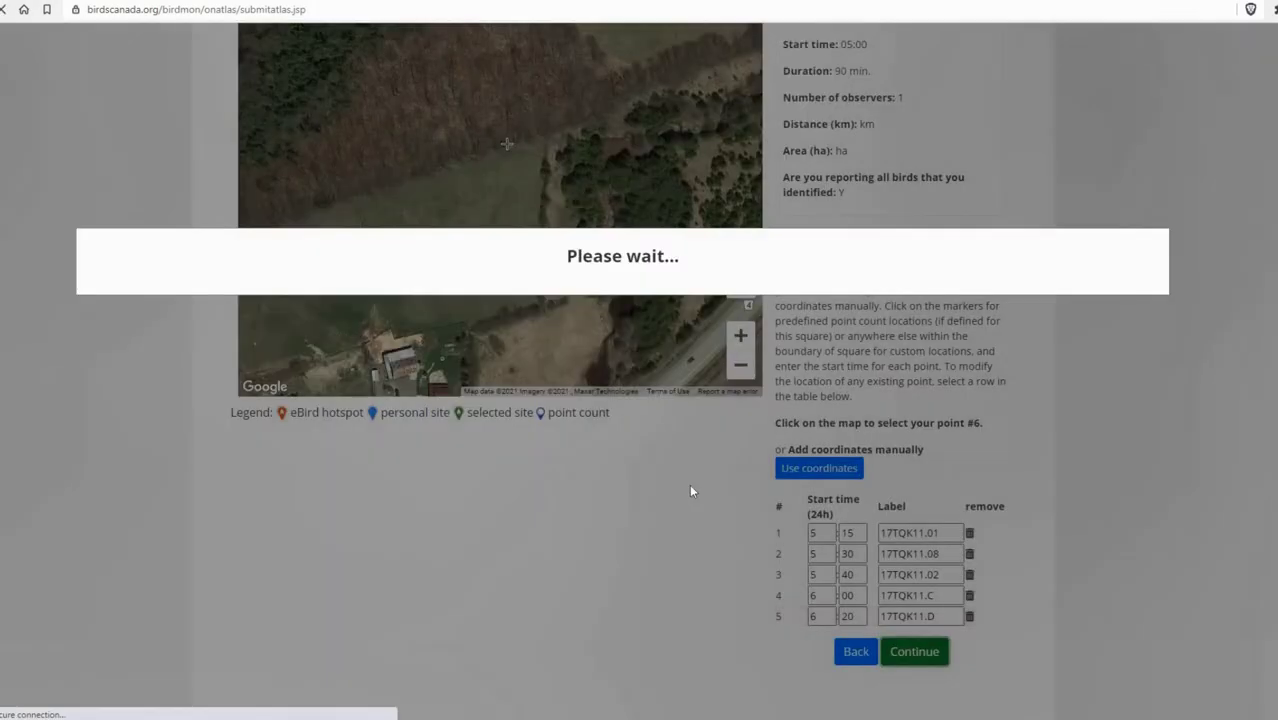
pyautogui.scroll(-1, 191, 377)
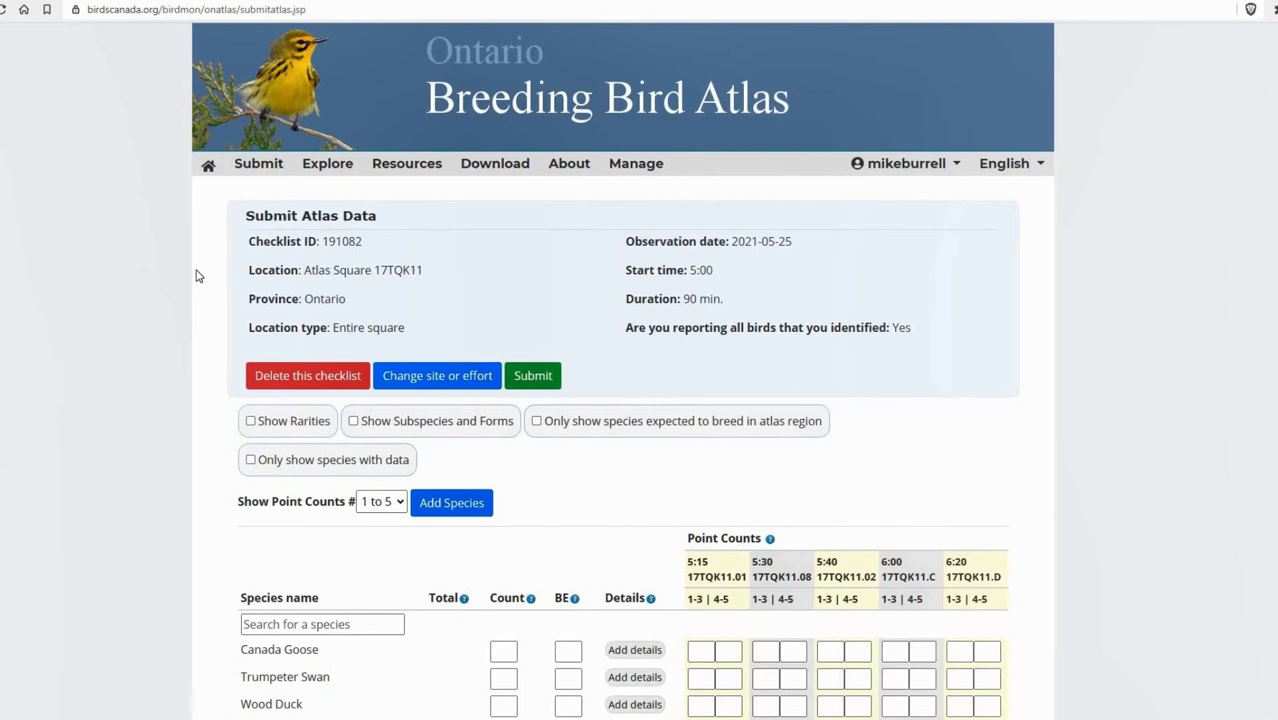
pyautogui.scroll(-3, 196, 276)
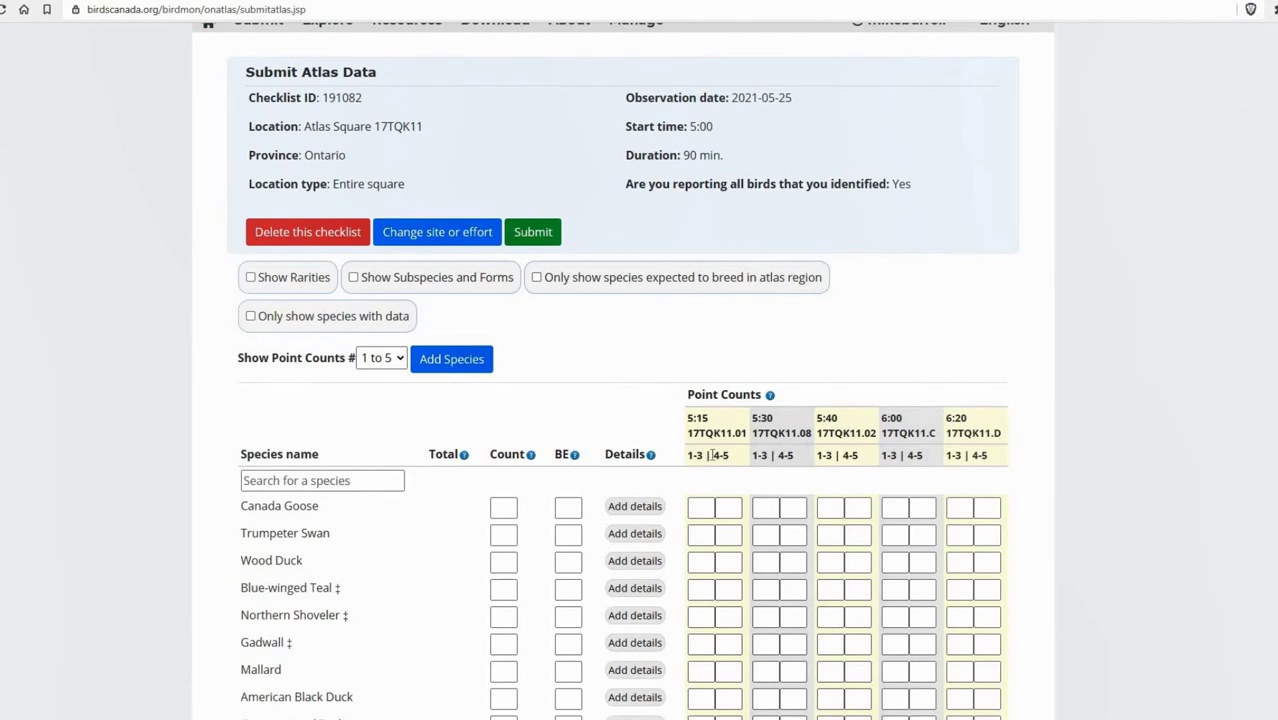
# - Record Canada Goose point counts of 1 for minutes 1-3 at 17TQK11.01 and 2 for minutes 4-5 at 17TQK11.02
pyautogui.scroll(-1, 710, 455)
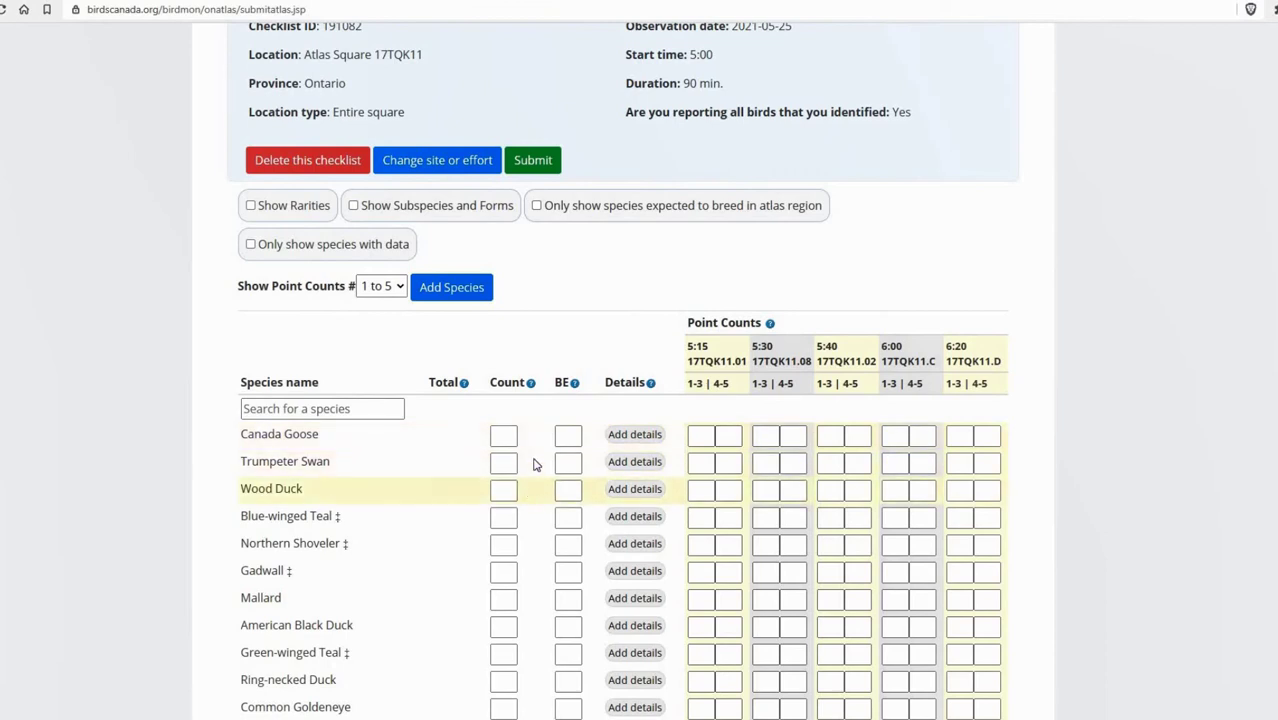
pyautogui.click(697, 435)
pyautogui.write('1')
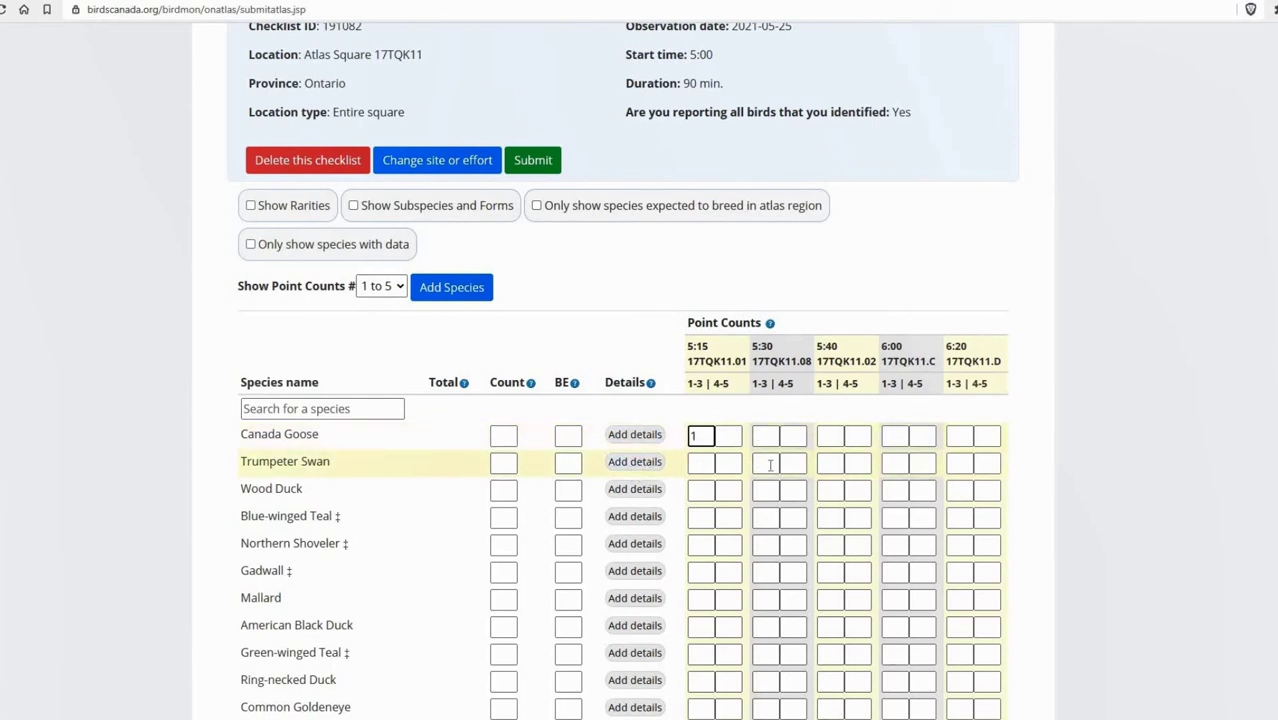
pyautogui.click(831, 437)
pyautogui.press('Tab')
pyautogui.write('2')
pyautogui.click(851, 470)
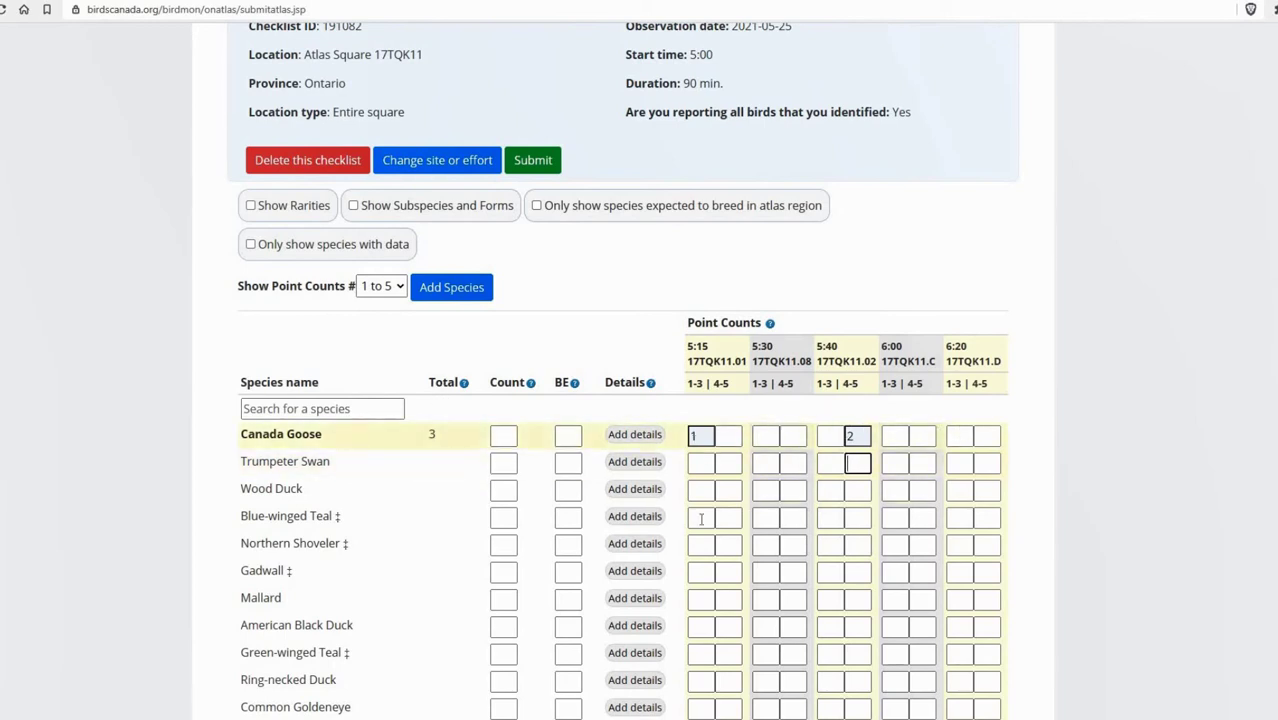
# - Set the Canada Goose count outside the point counts to 20 and its breeding evidence code to FY
pyautogui.click(502, 435)
pyautogui.write('20')
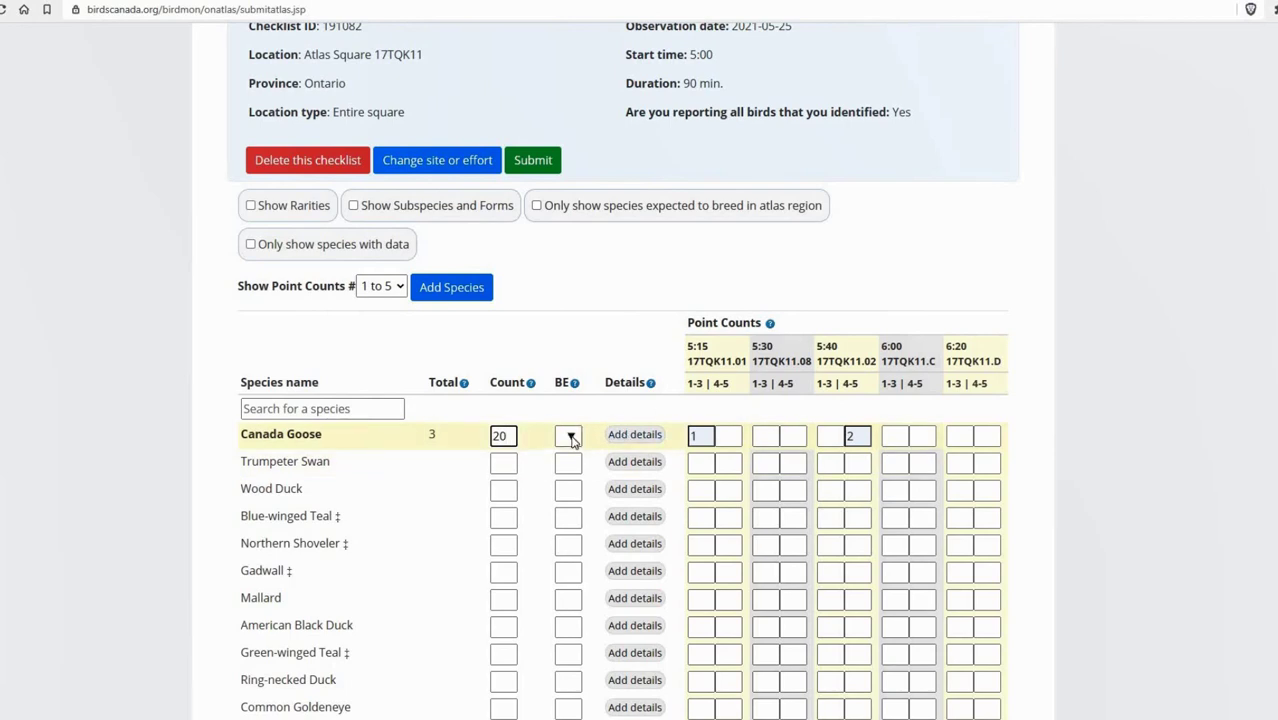
pyautogui.click(570, 437)
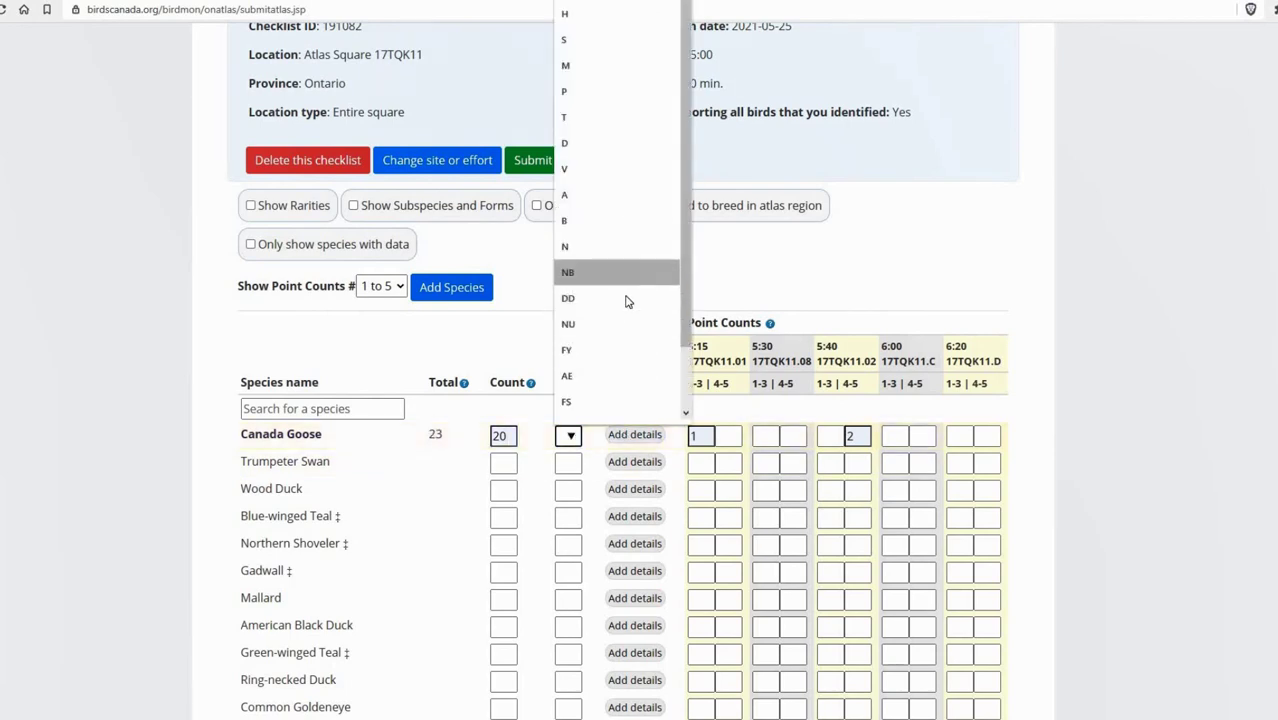
pyautogui.click(600, 351)
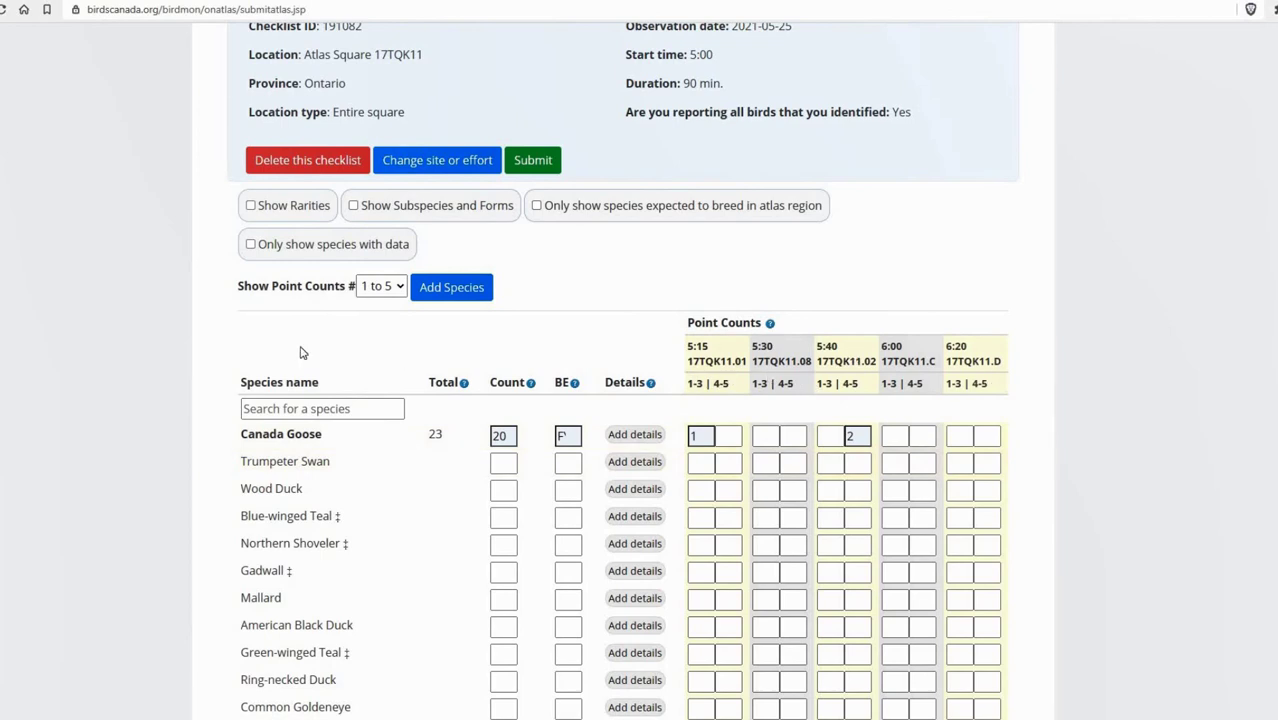
# - Check which ranges of point counts can be shown in the species table
pyautogui.click(388, 292)
pyautogui.click(286, 298)
pyautogui.click(368, 289)
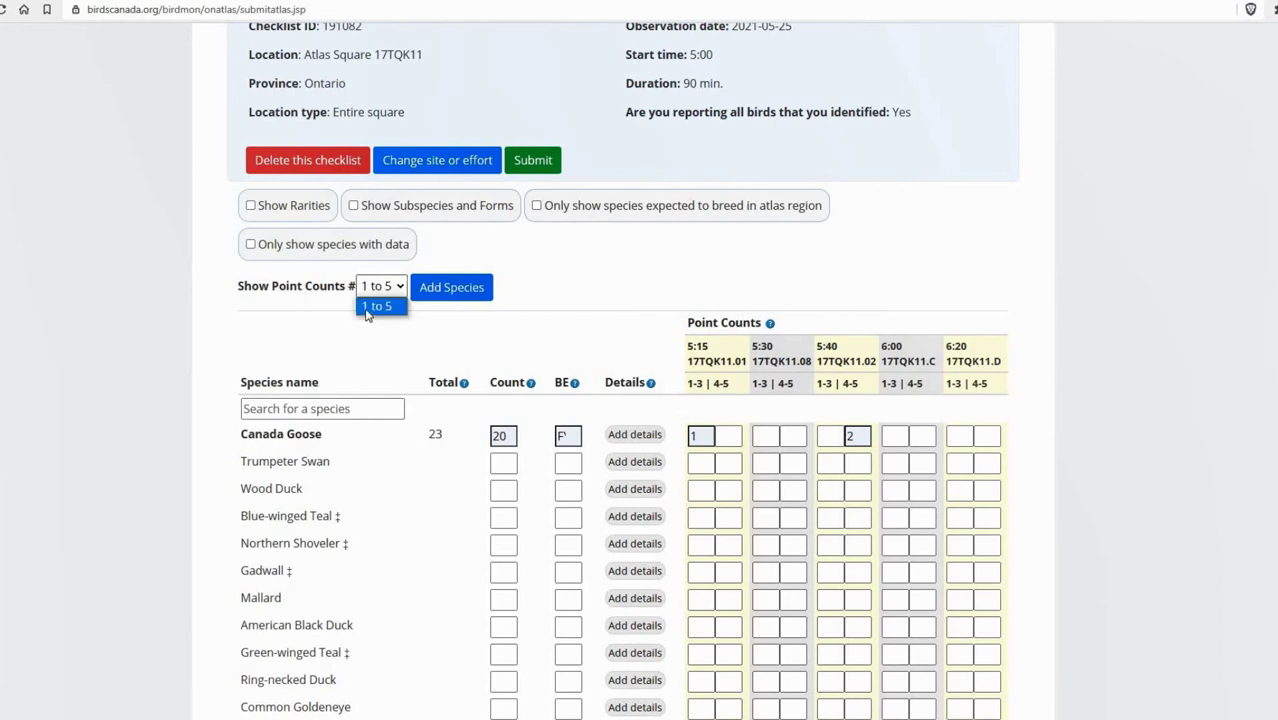